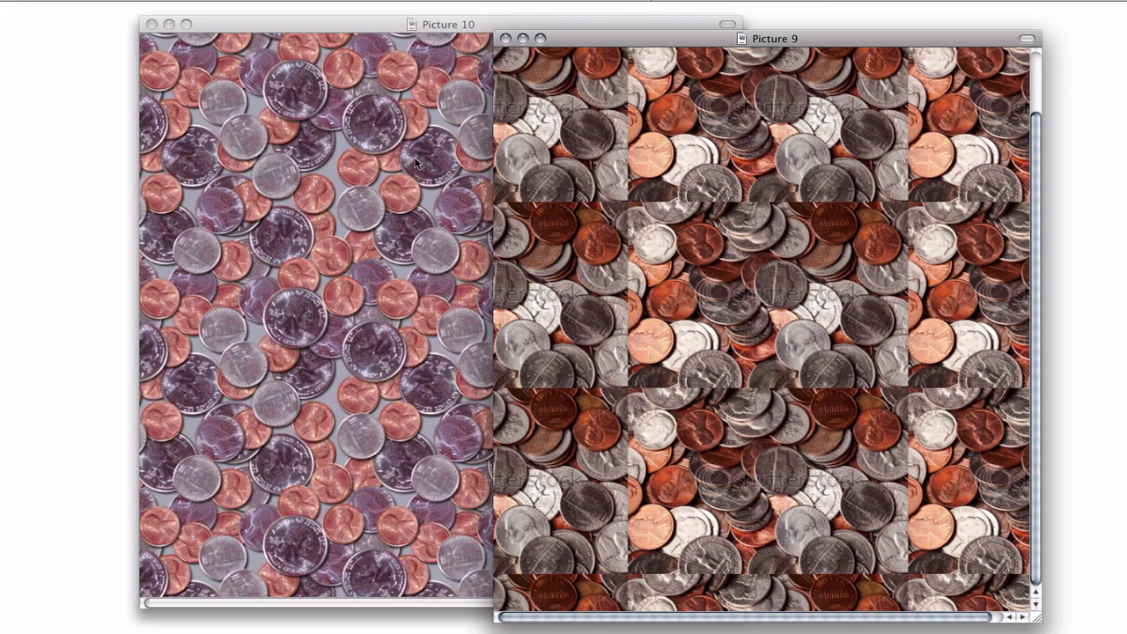
Step: Close the Picture 9 window, bring Picture 4 into view and move Picture 10 out of sight
key("super+z")
key("super+w")
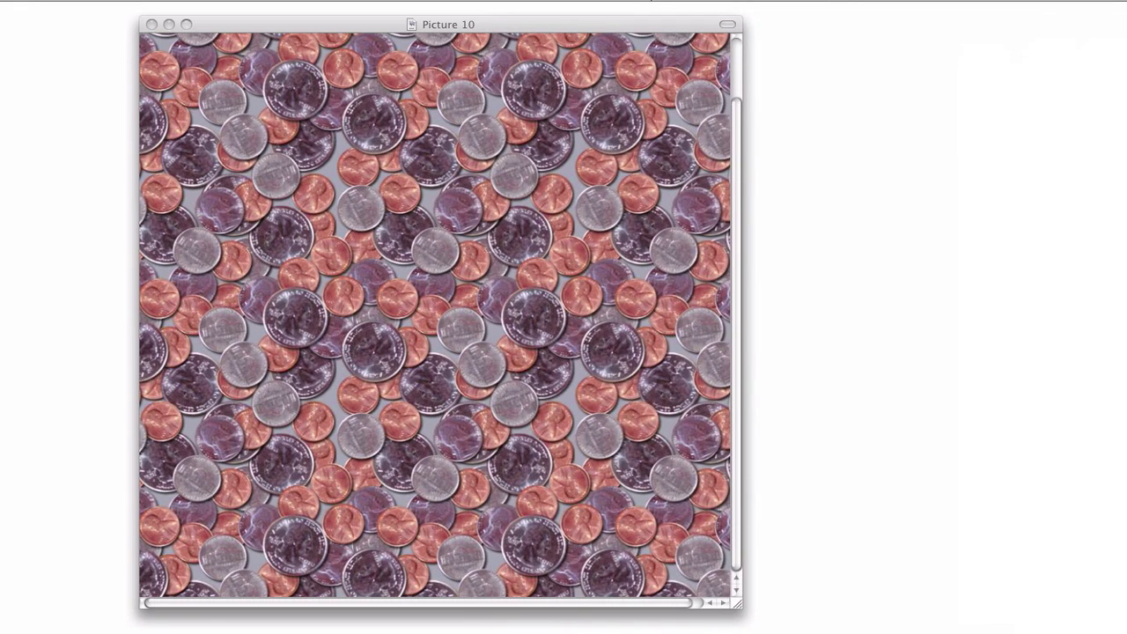
left_click_drag(1126, 217, 865, 80)
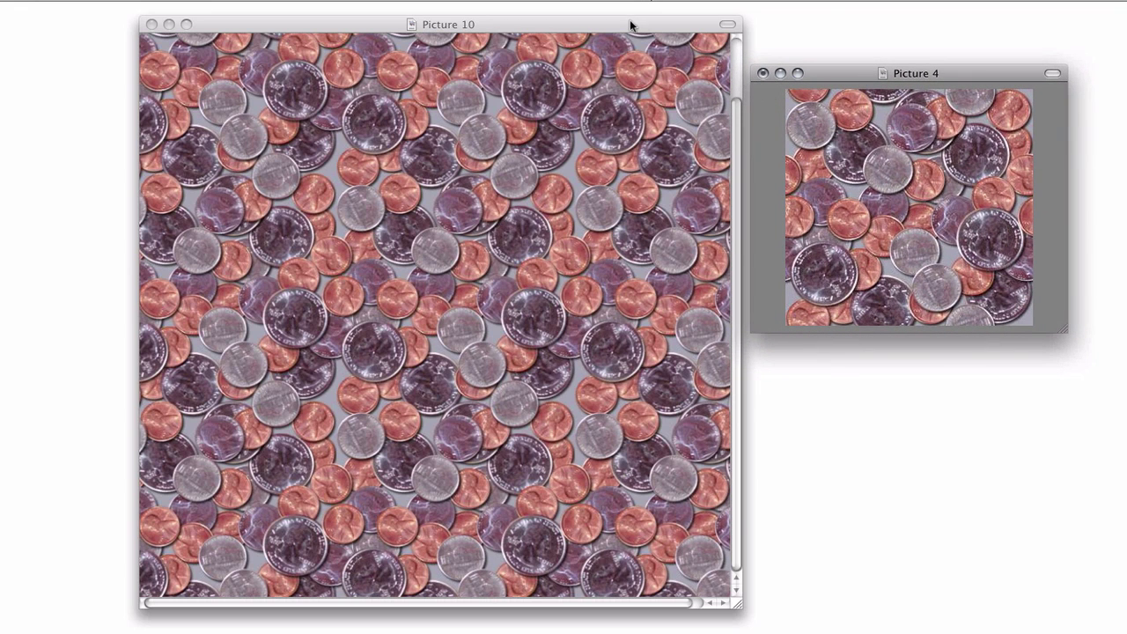
left_click_drag(629, 26, 1126, 71)
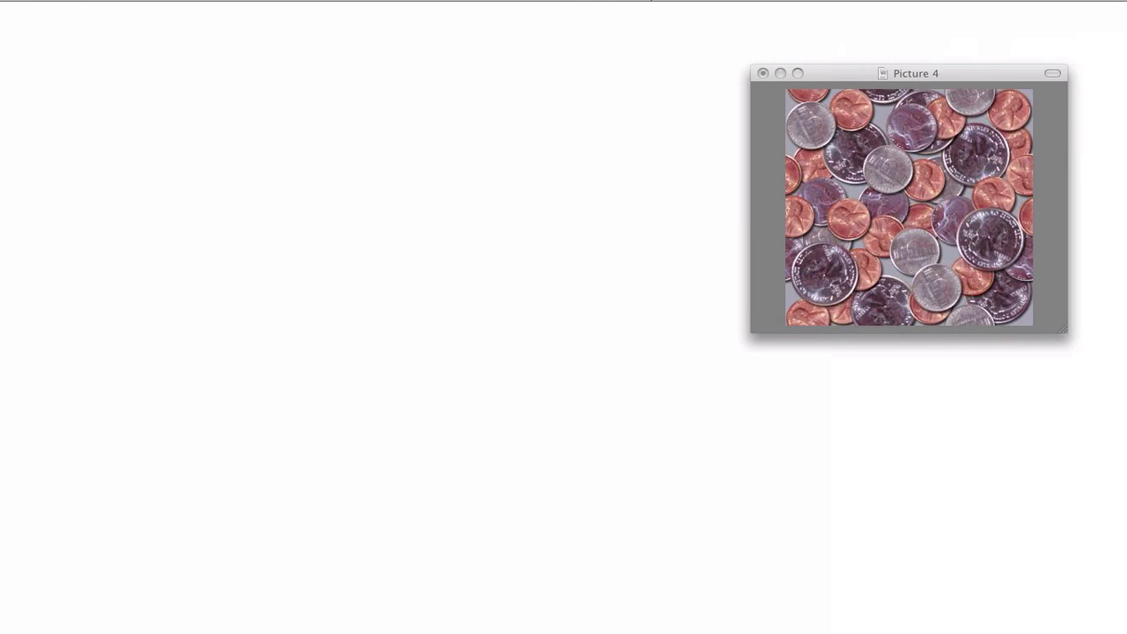
Step: Place the Picture 4 and Picture 1 coin images side by side to compare their sizes
left_click_drag(1010, 75, 507, 48)
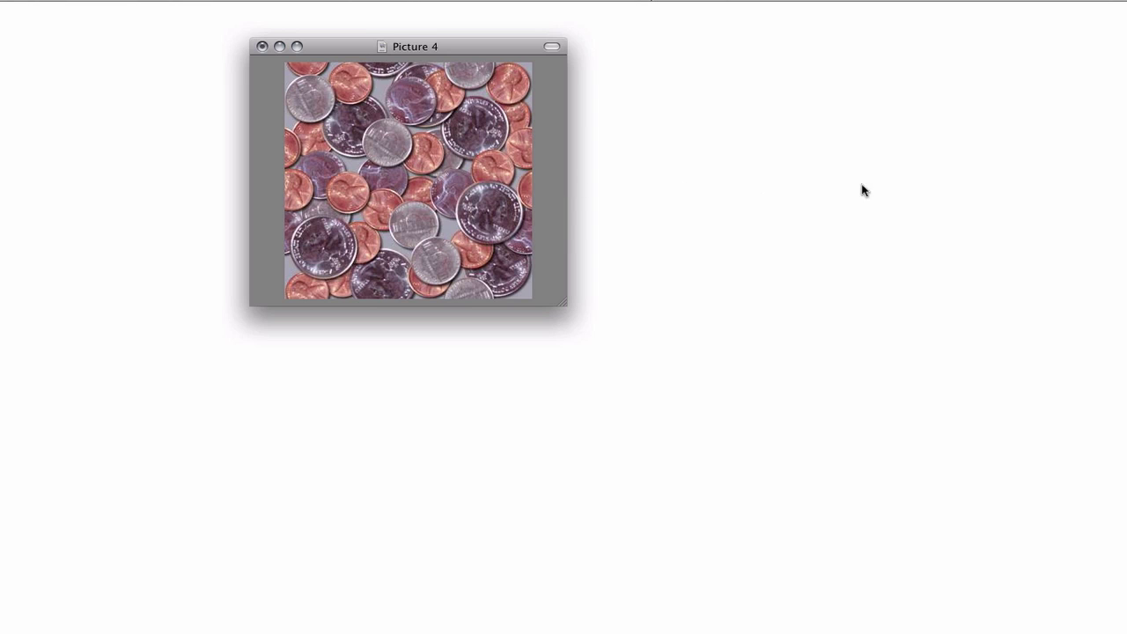
left_click(651, 1)
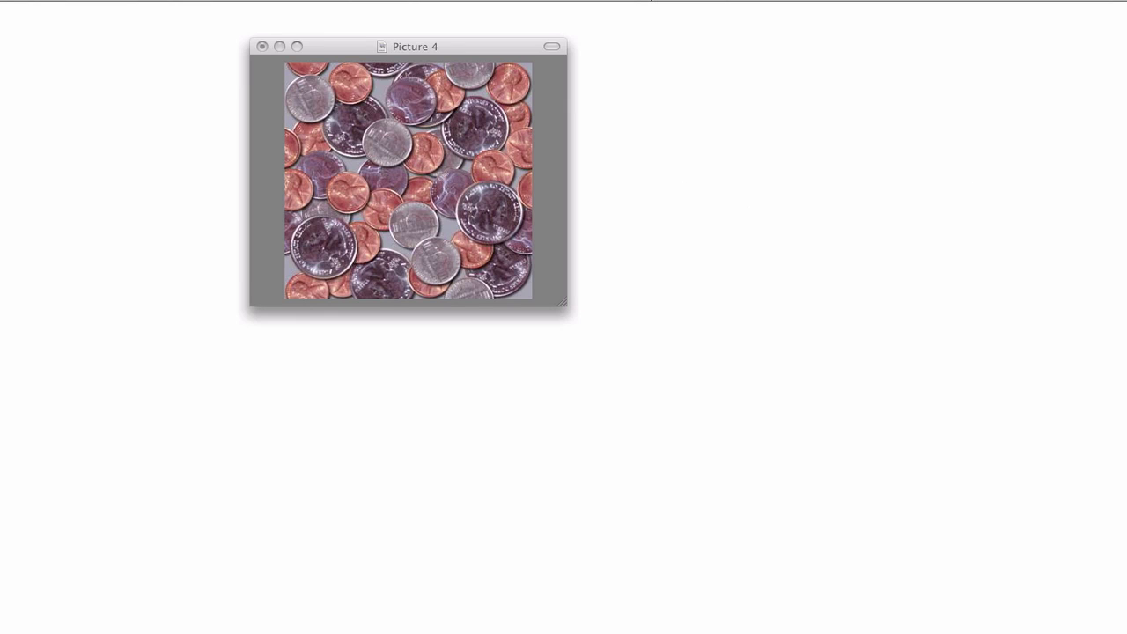
left_click_drag(1090, 112, 782, 125)
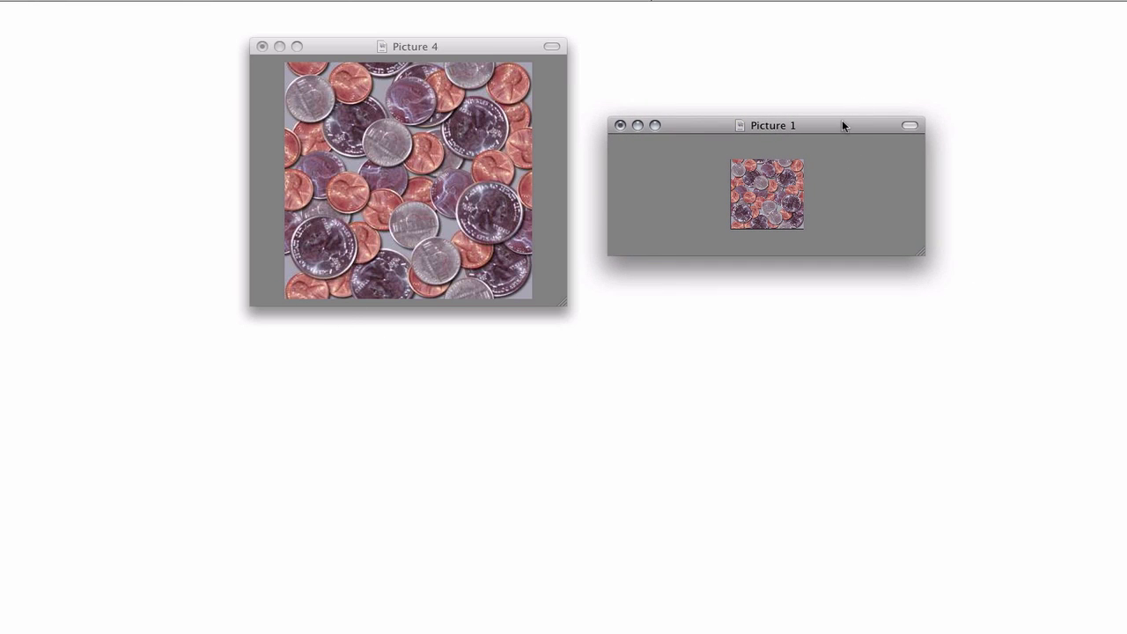
left_click_drag(842, 120, 822, 125)
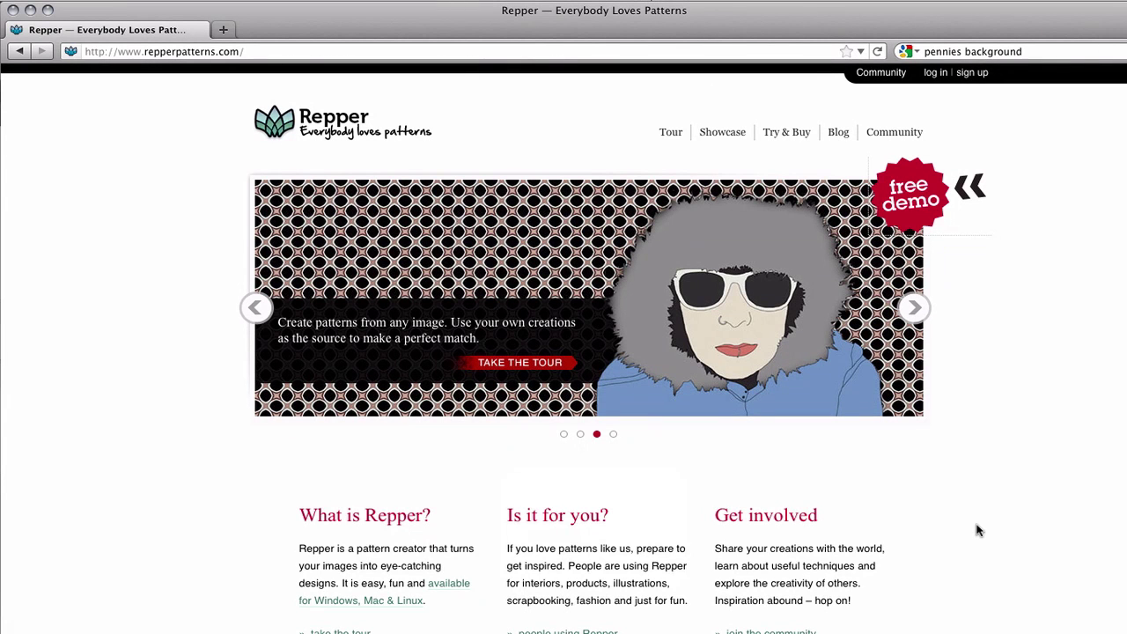
Step: Launch the free Repper online demo from the Repper website and enter the pattern tool
left_click(922, 204)
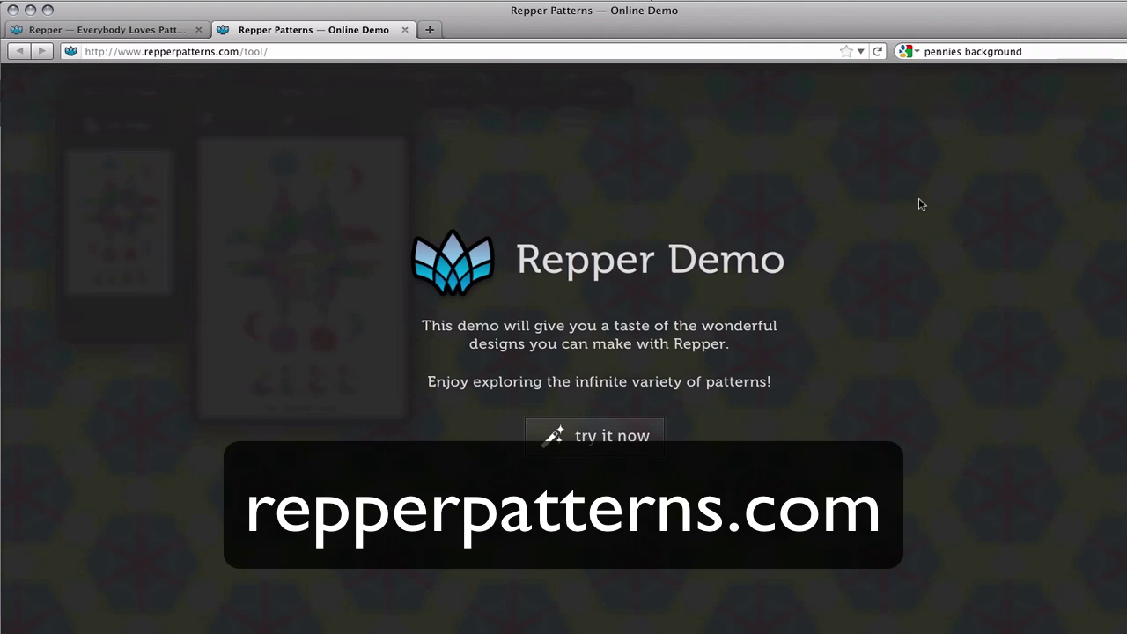
left_click(624, 447)
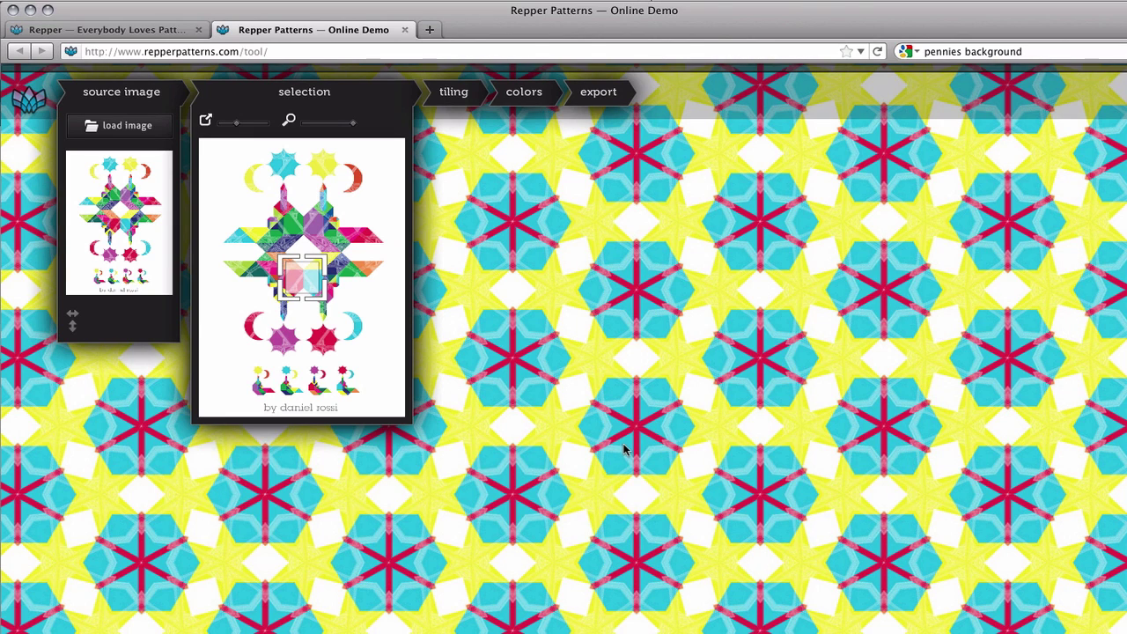
Step: Show the tiling details and reduce the background pattern until the tile is 90 px wide by 51 px high
left_click(454, 94)
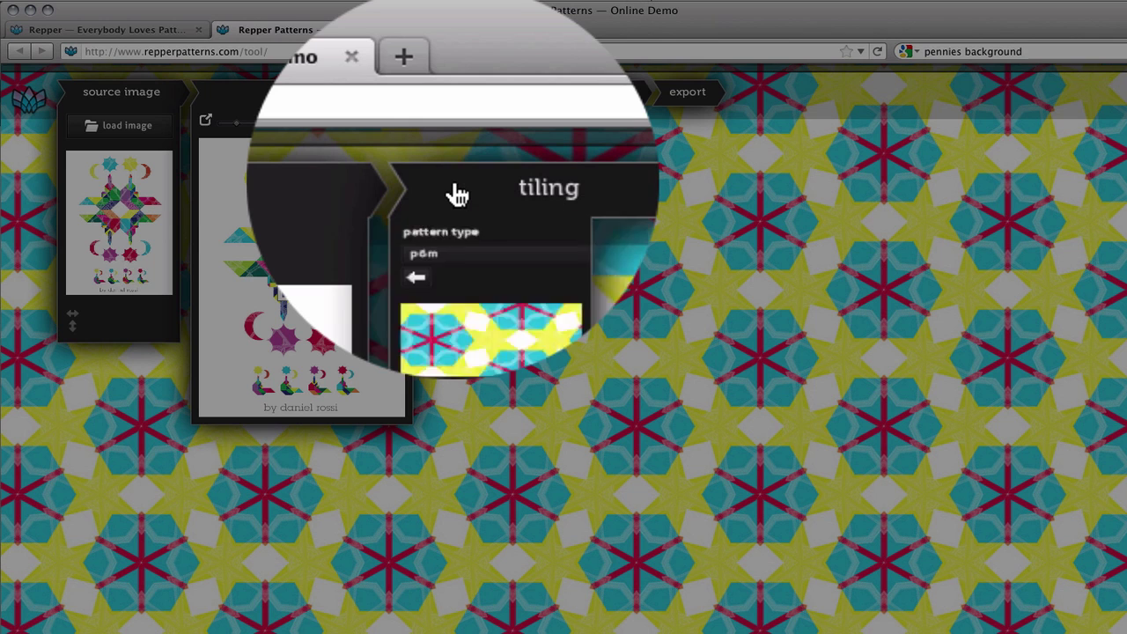
mouse_move(460, 272)
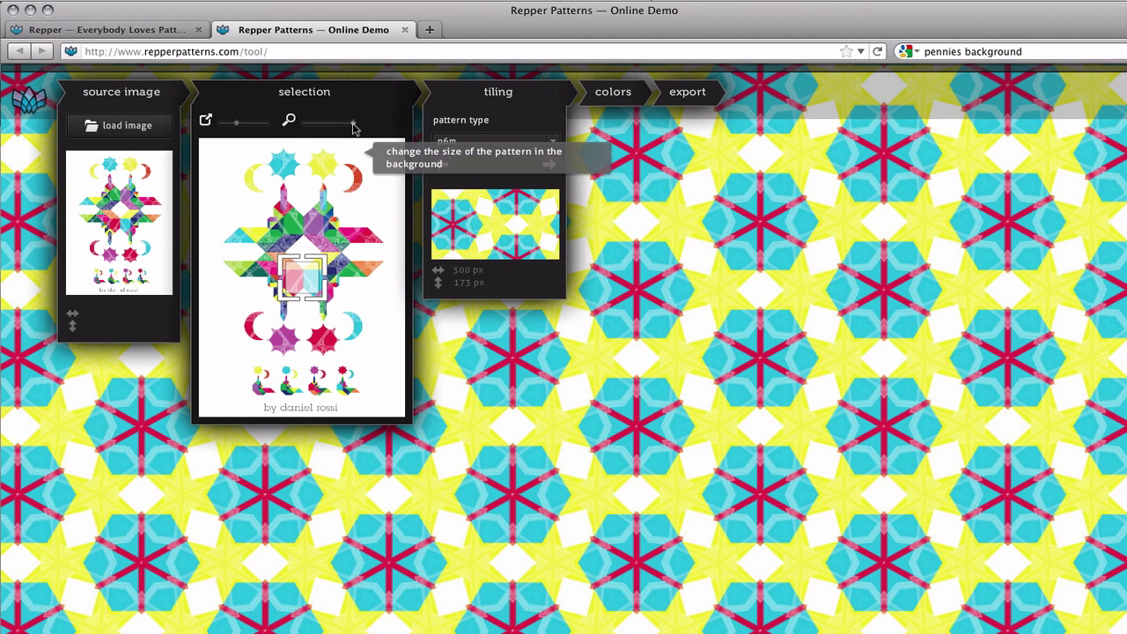
left_click_drag(353, 129, 332, 127)
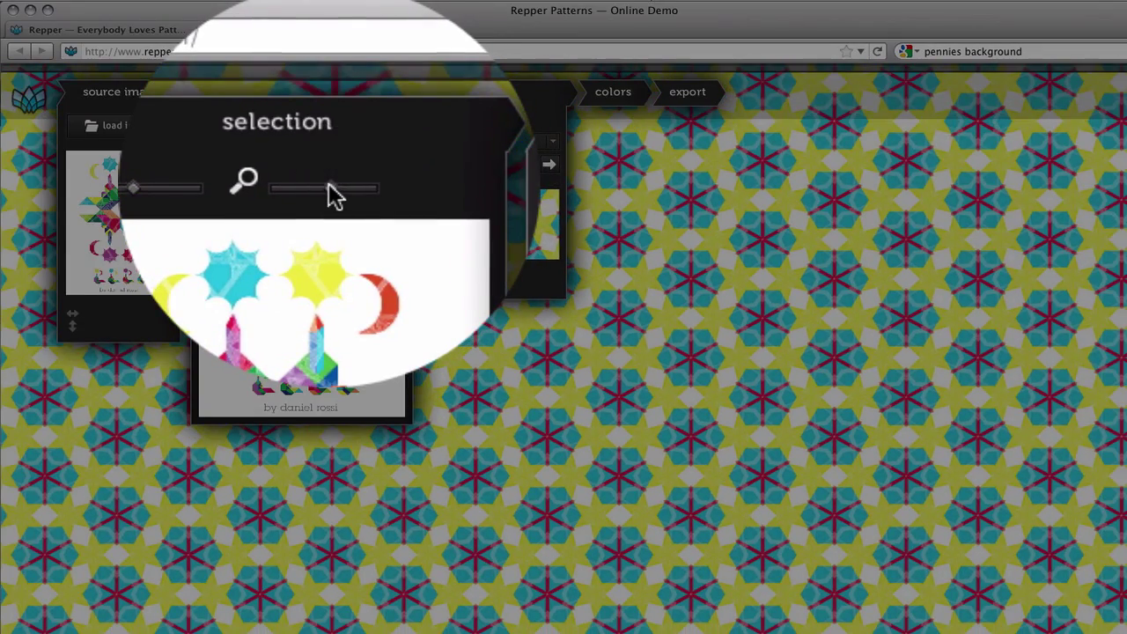
left_click_drag(327, 184, 313, 125)
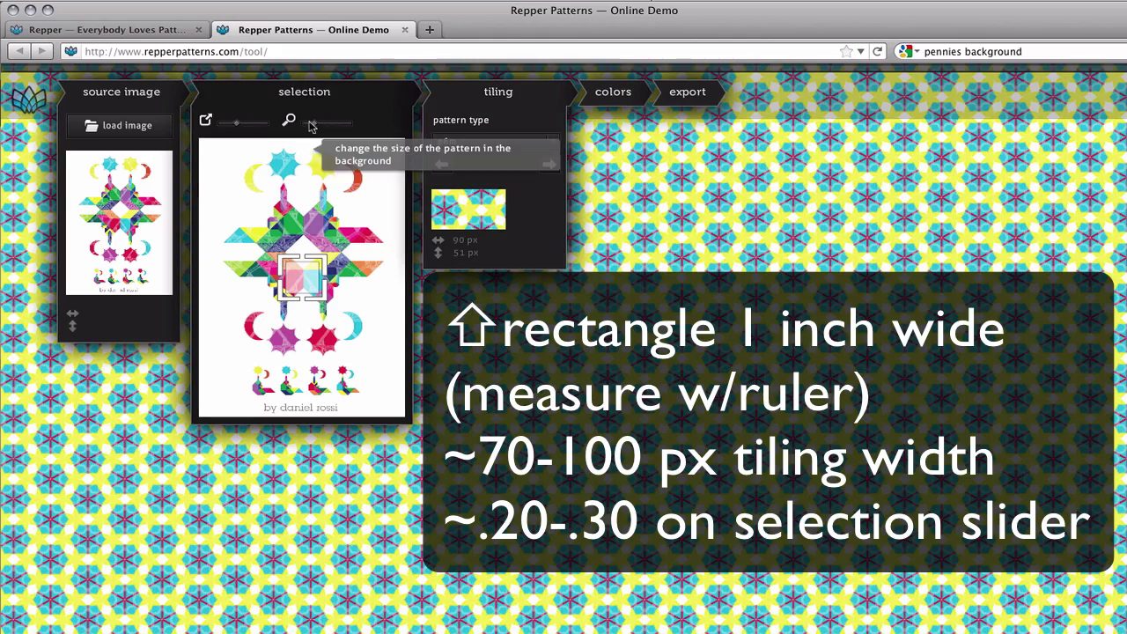
mouse_move(316, 129)
left_click_drag(315, 128, 315, 129)
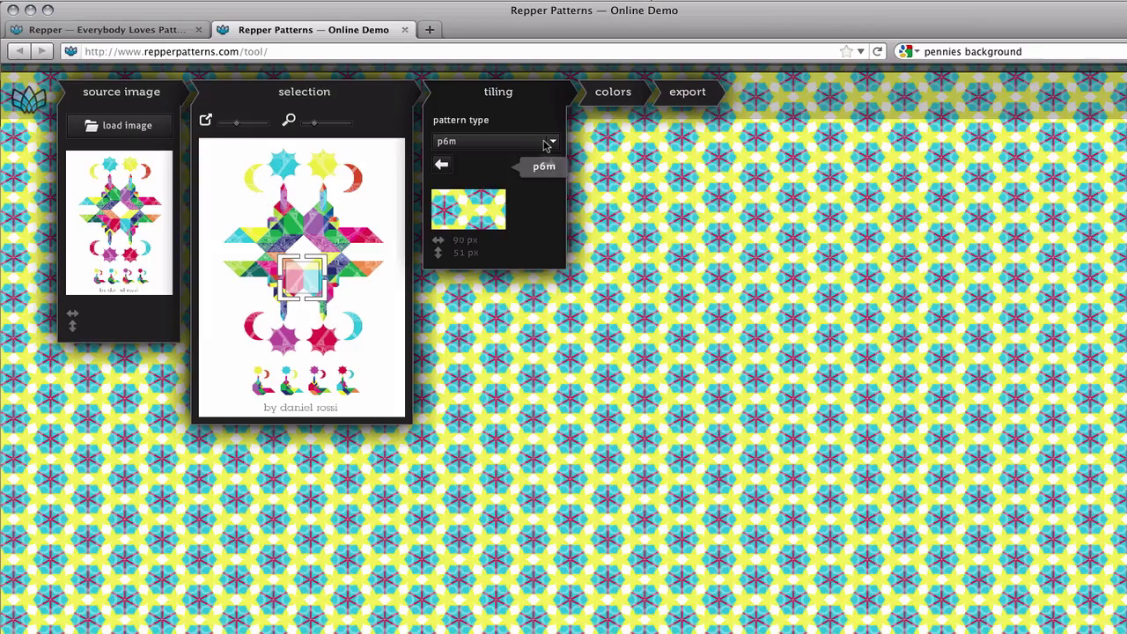
Step: Review the available tiling pattern types while keeping p6m selected
left_click(546, 143)
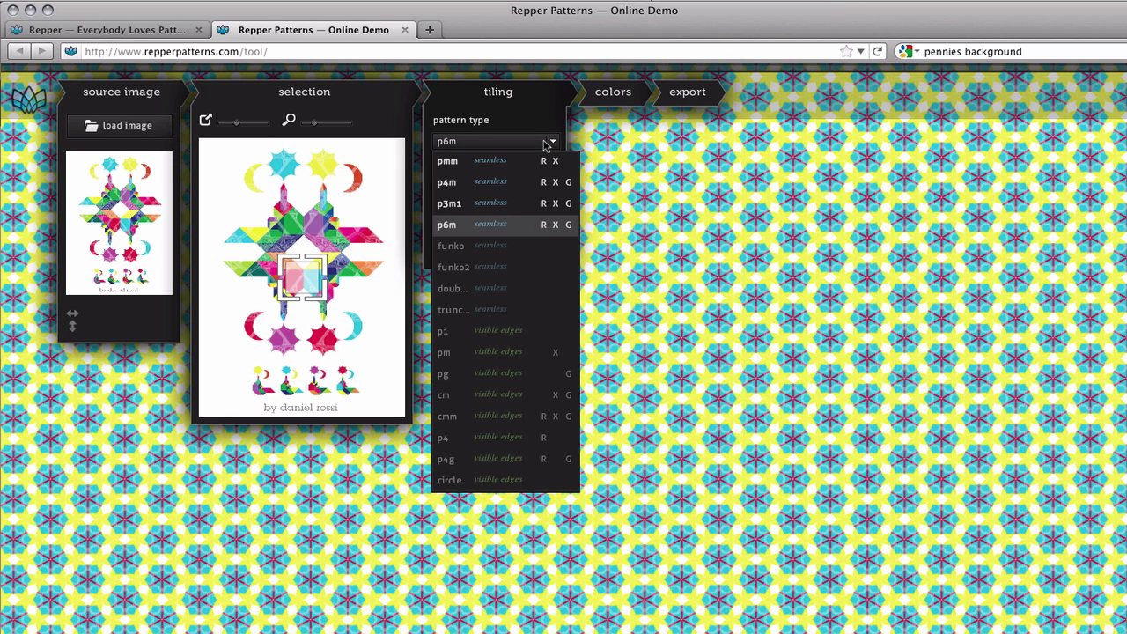
left_click(546, 144)
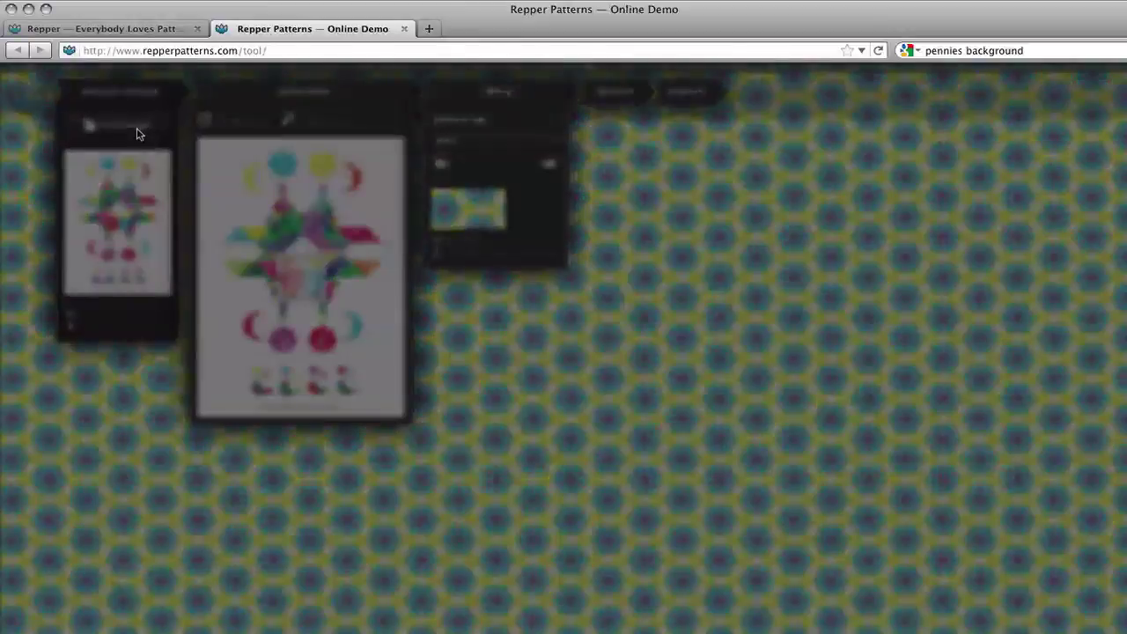
Step: Load DPfirefighterC.jpg as the new source image, accepting the removal of the current history and snapshots
left_click(136, 128)
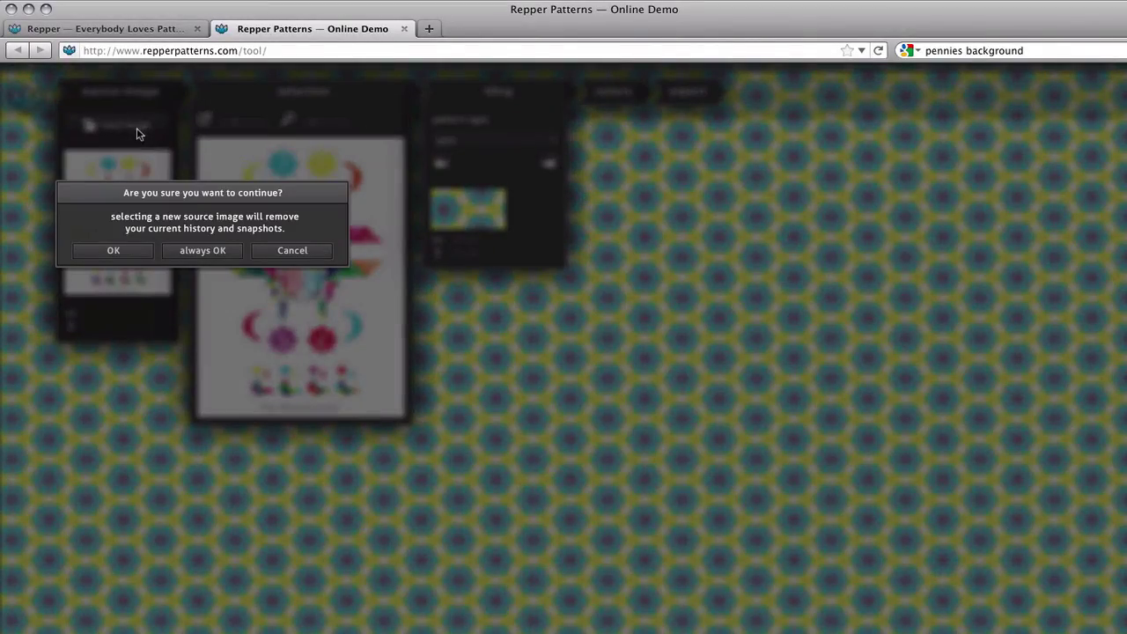
left_click(113, 251)
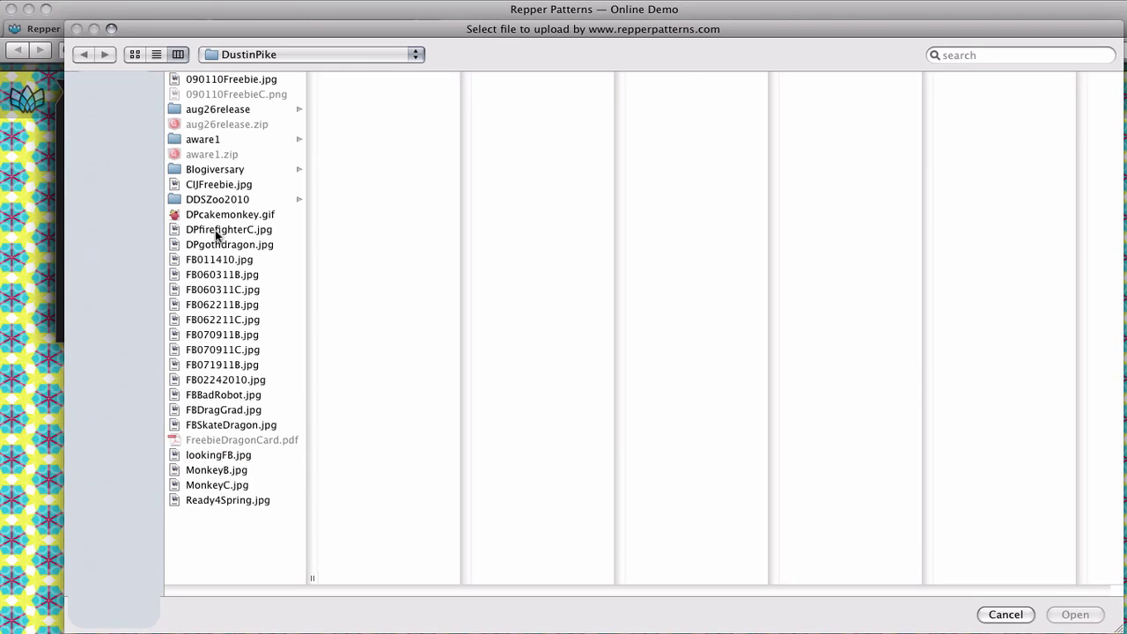
left_click(244, 232)
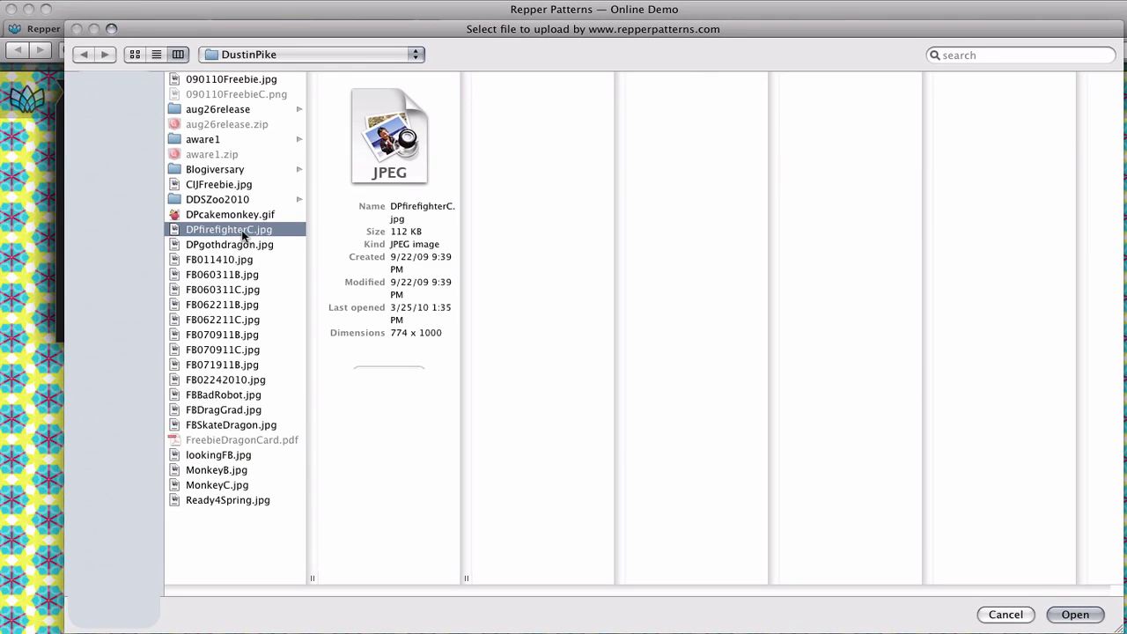
left_click(1075, 615)
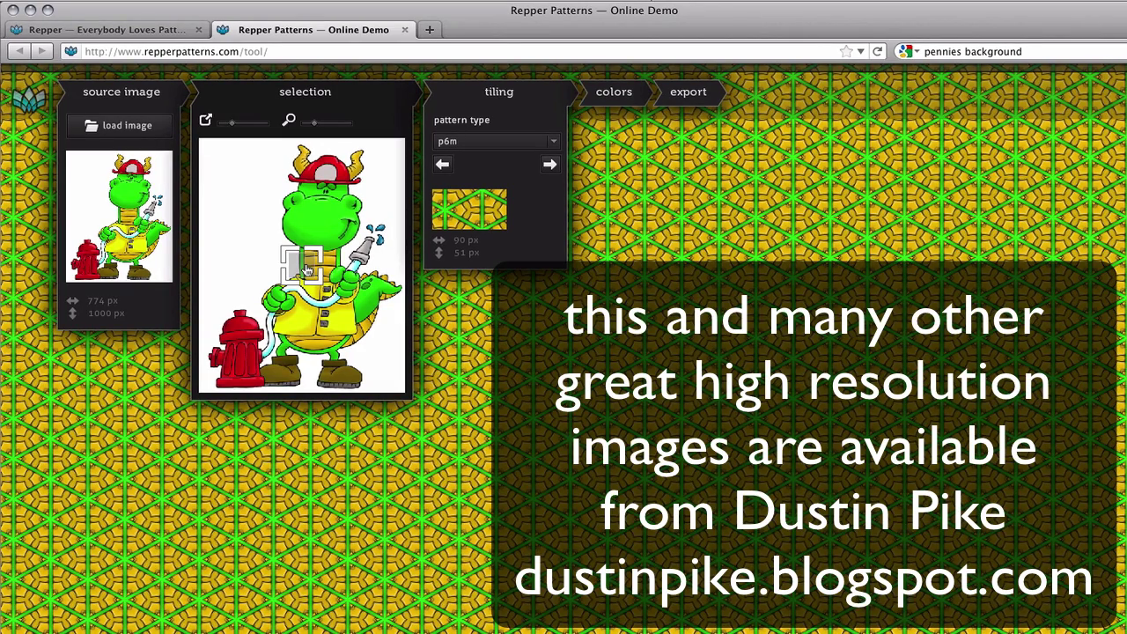
Step: Move the selection frame onto the dragon's hand at the hose and collapse the source image and tiling sections
left_click_drag(307, 271, 337, 272)
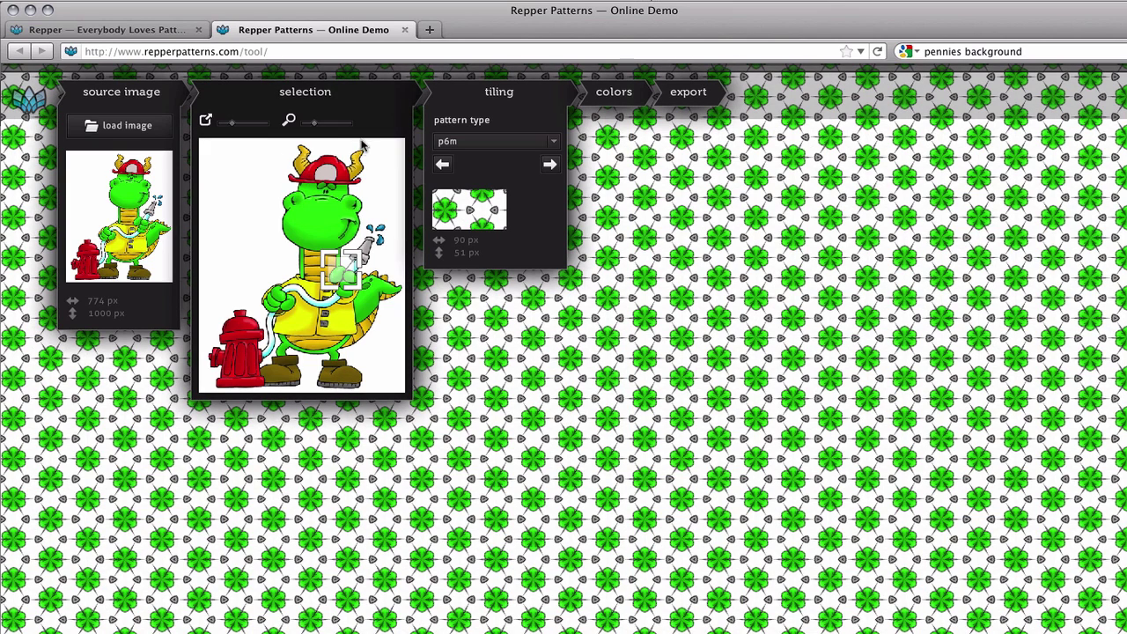
left_click(146, 94)
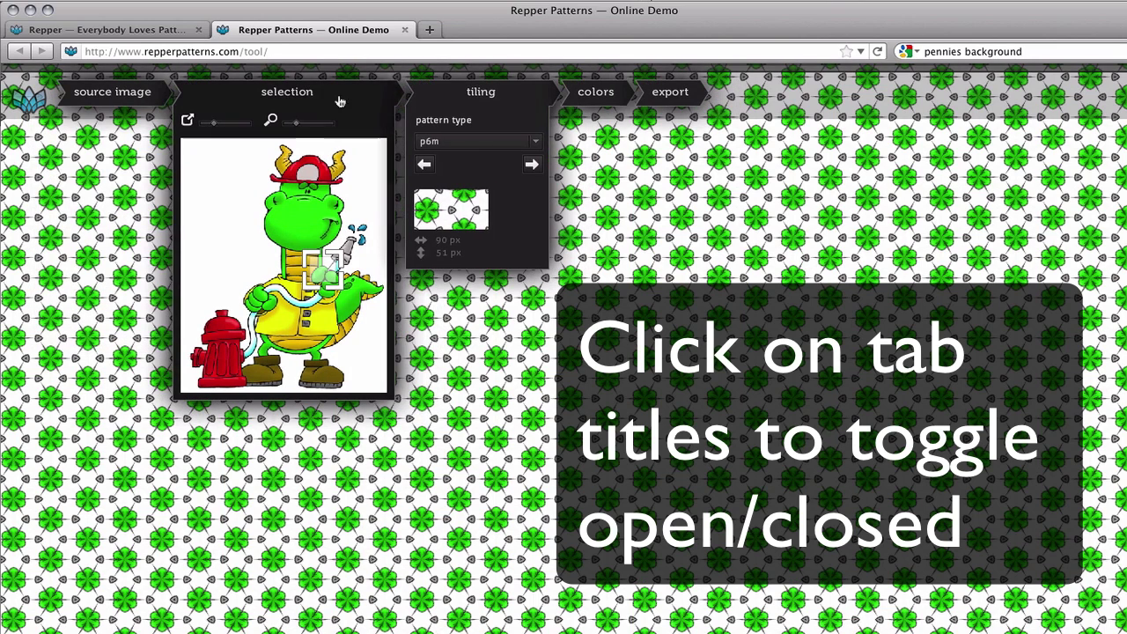
left_click(451, 97)
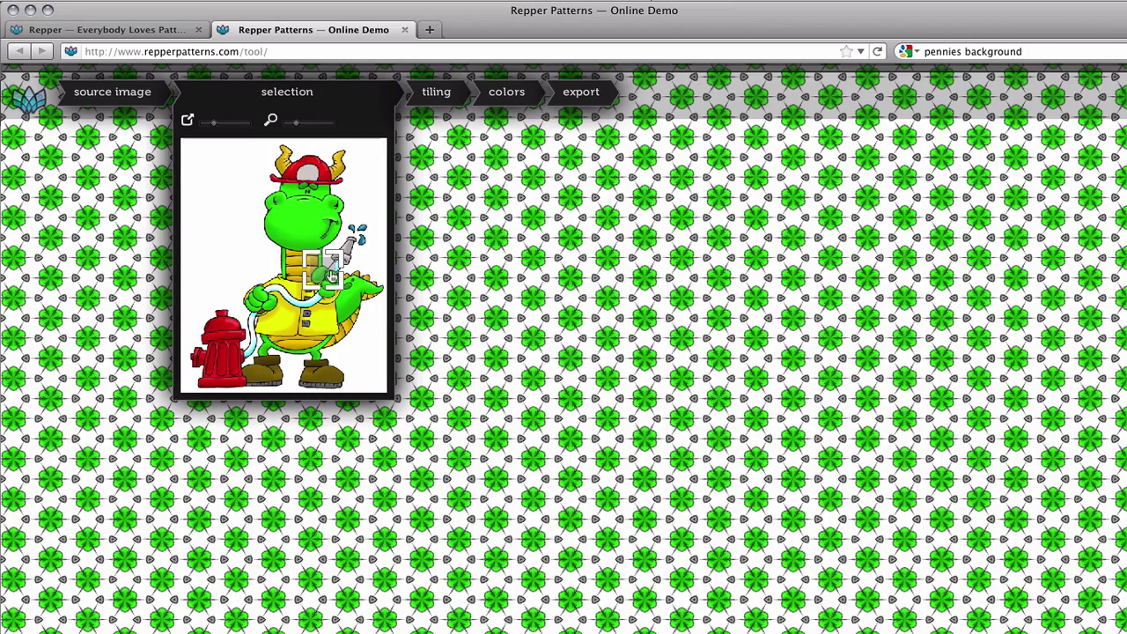
Step: Try the selection frame on different parts of the dragon and settle it over the blue water drops above the hose nozzle
left_click_drag(330, 275, 293, 257)
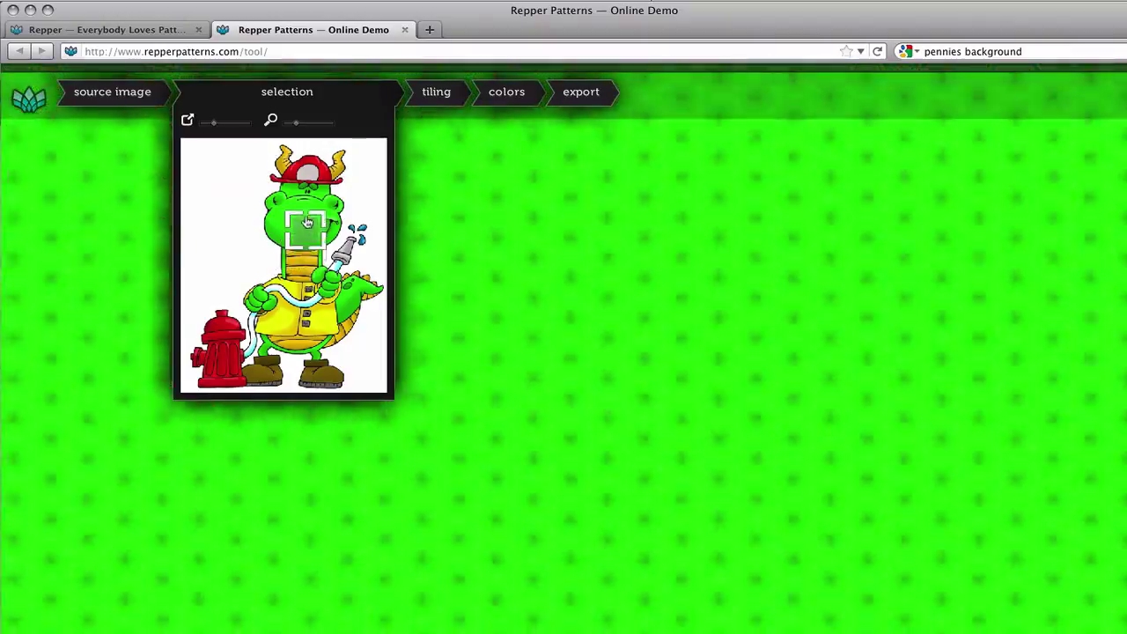
left_click_drag(308, 222, 348, 222)
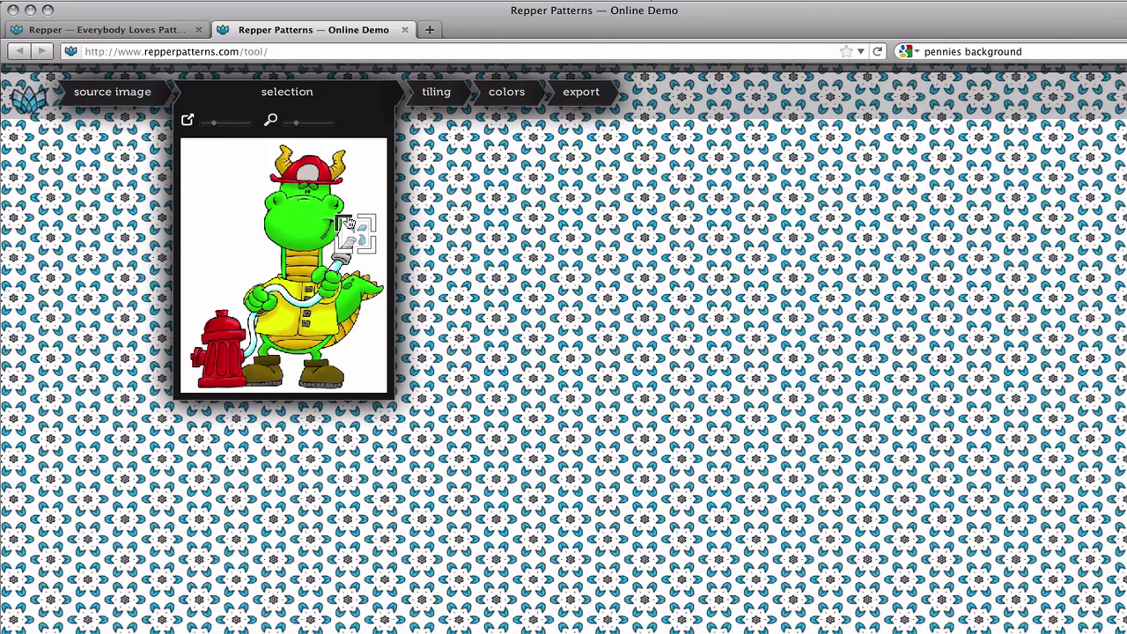
left_click_drag(349, 224, 348, 256)
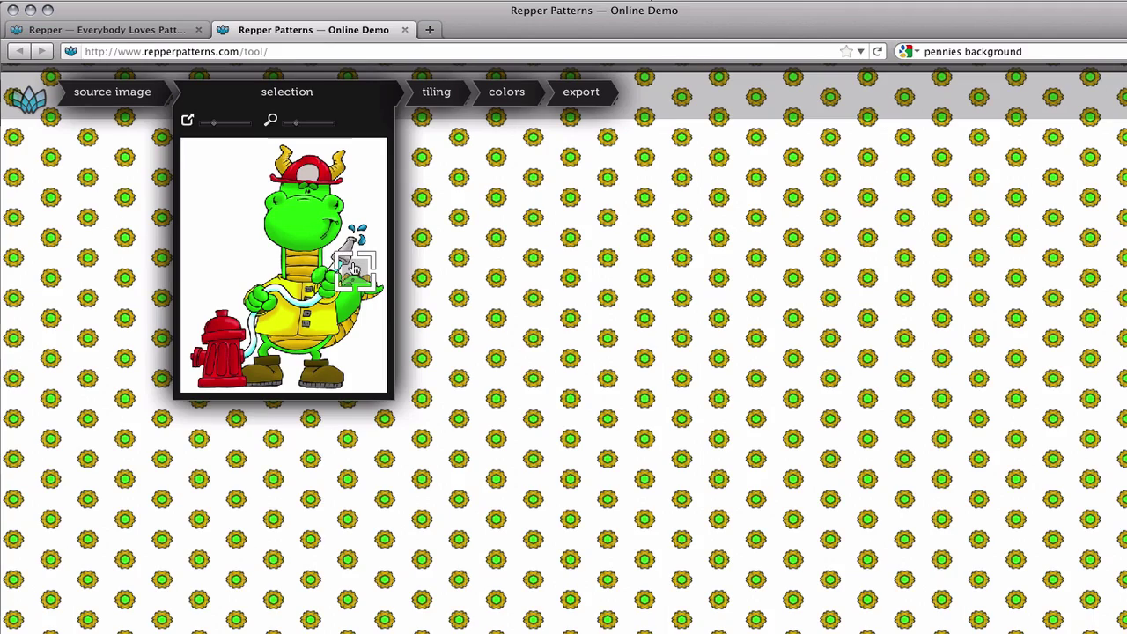
left_click_drag(353, 269, 336, 315)
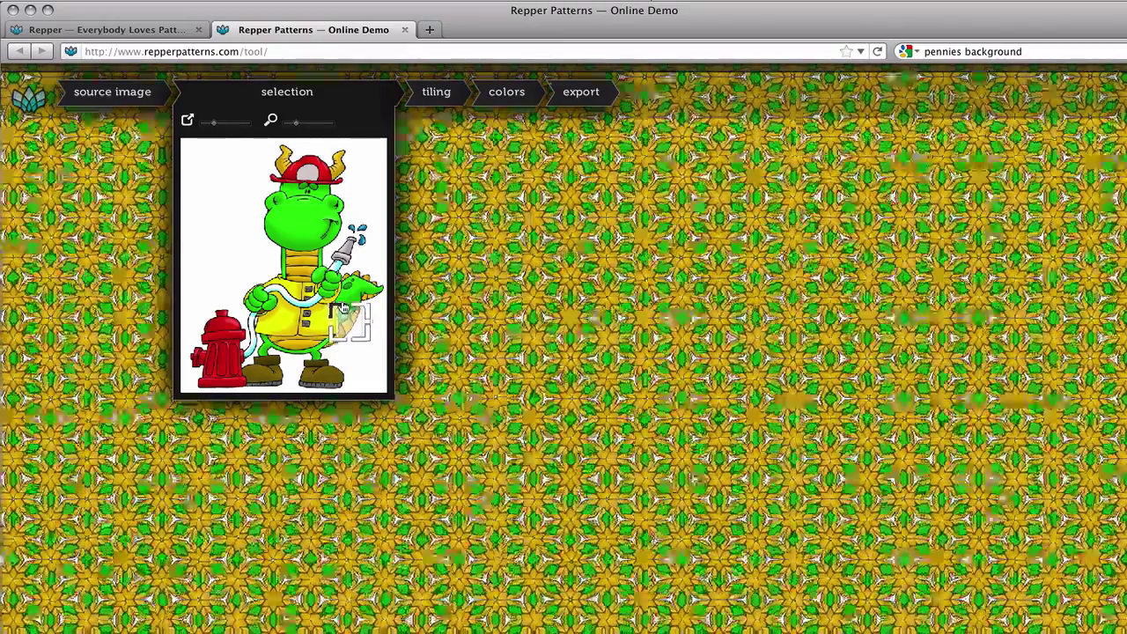
left_click_drag(343, 308, 353, 221)
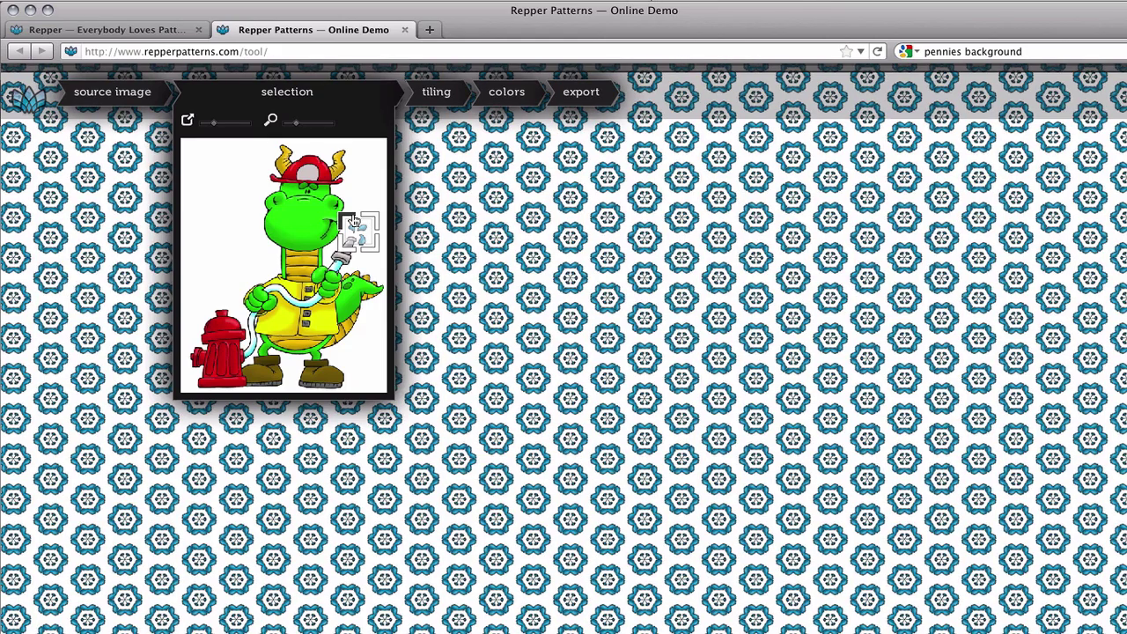
Step: Export the pattern tile at its original size of 300 × 173 px in JPG format as repper_pattern.jpg
left_click(577, 103)
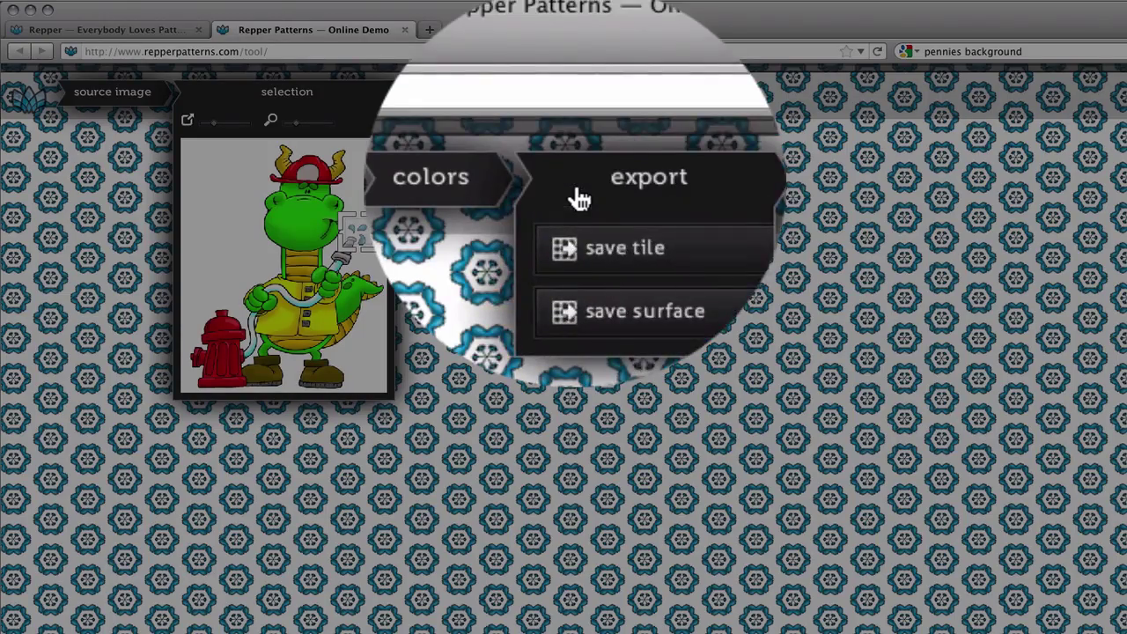
left_click(592, 192)
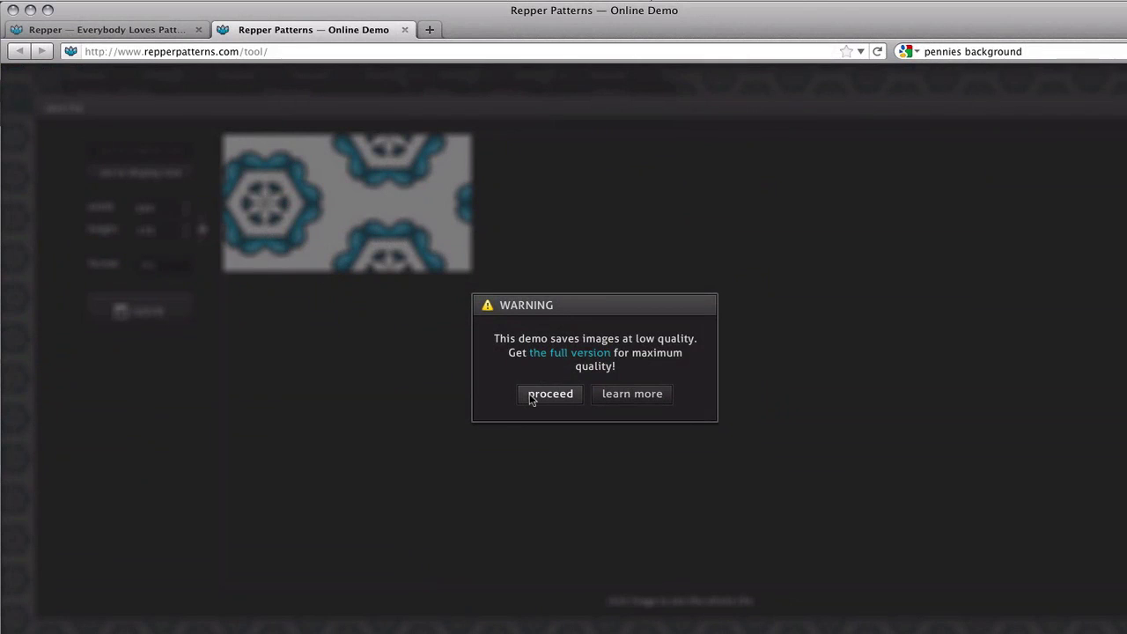
left_click(531, 399)
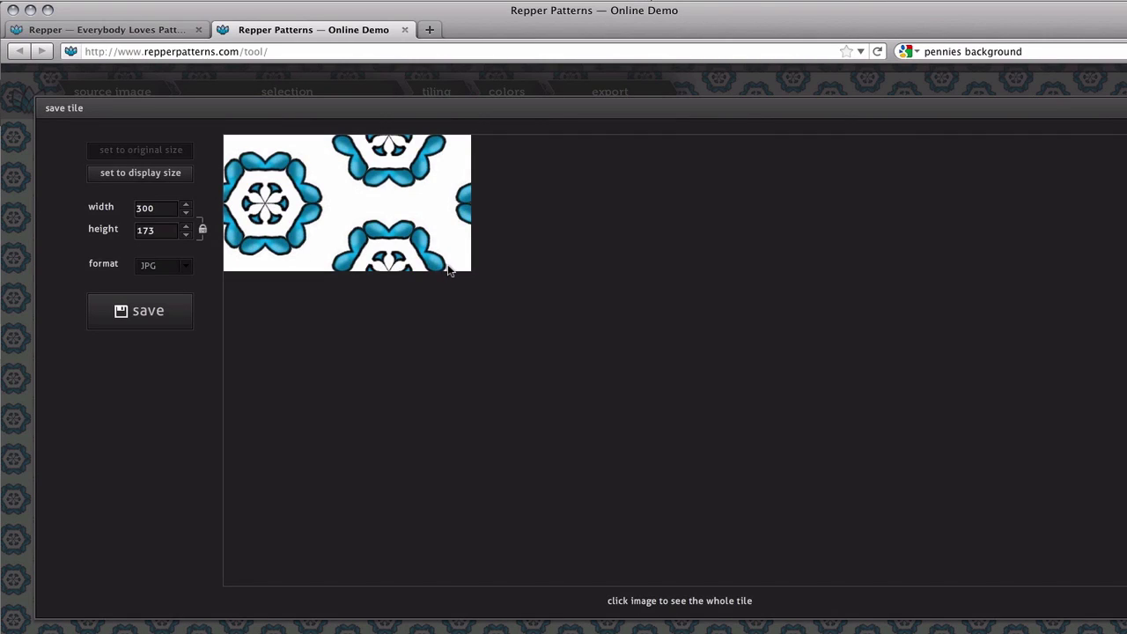
left_click(132, 172)
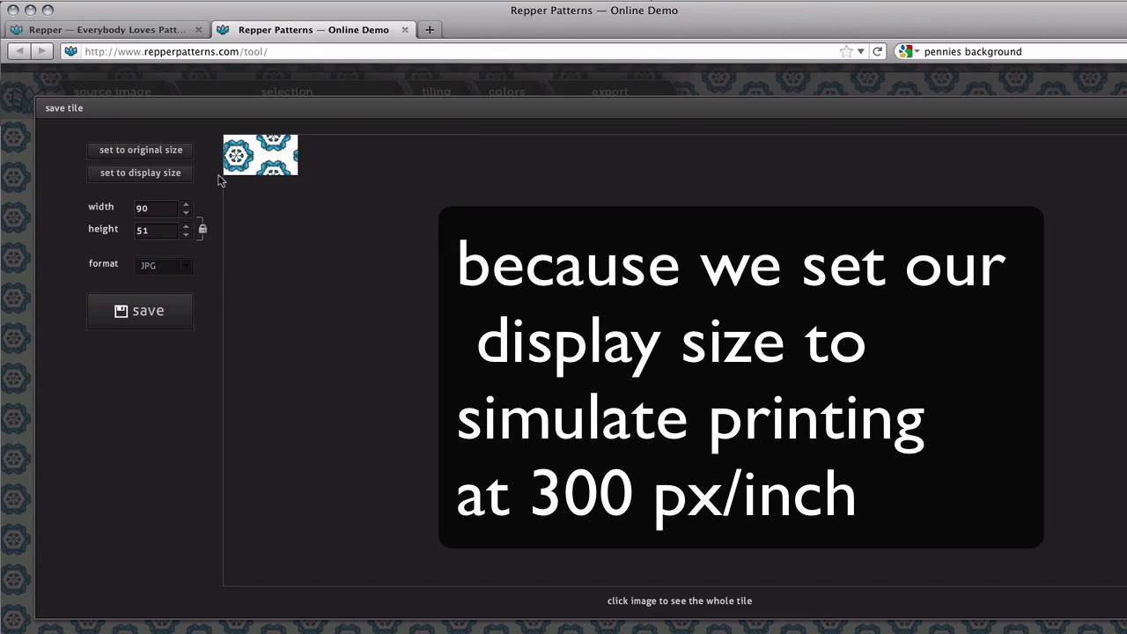
left_click(153, 157)
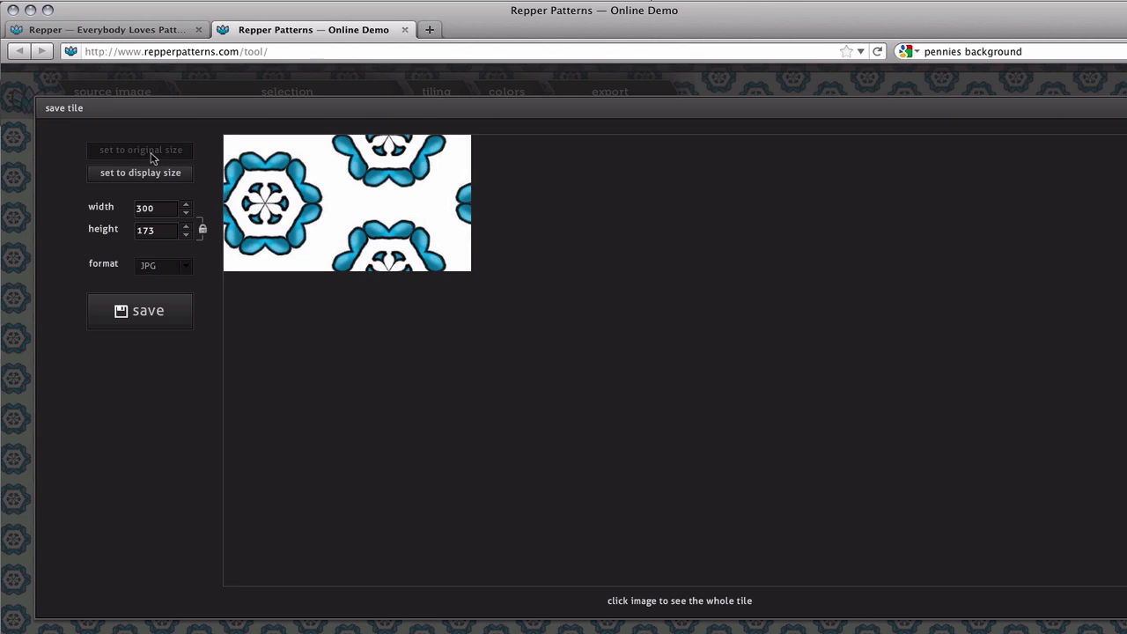
left_click(159, 319)
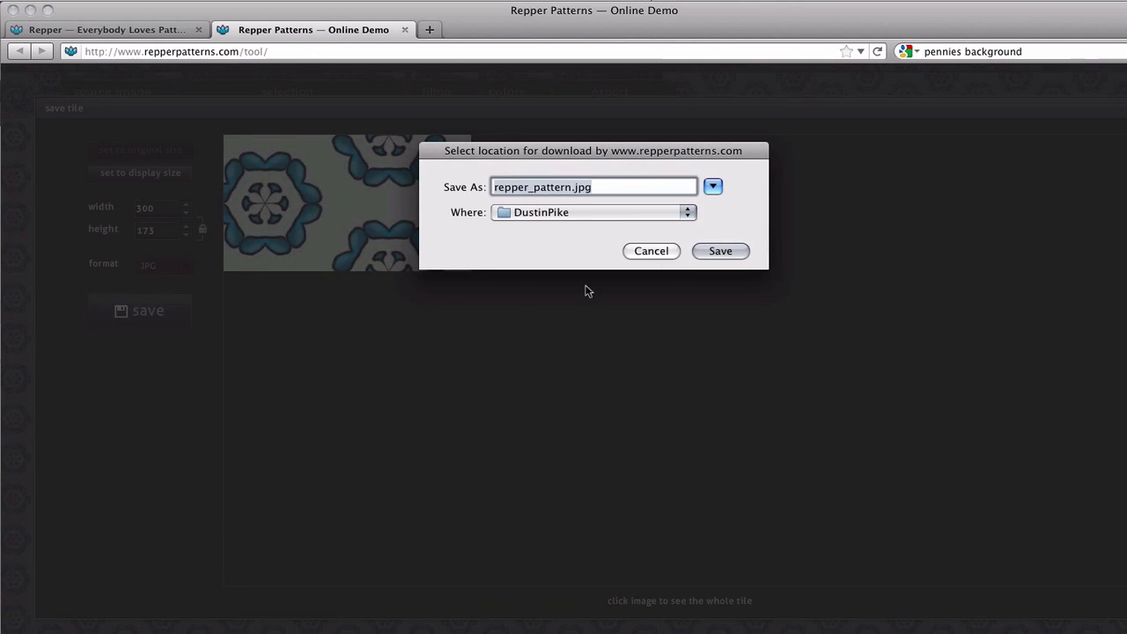
left_click(697, 253)
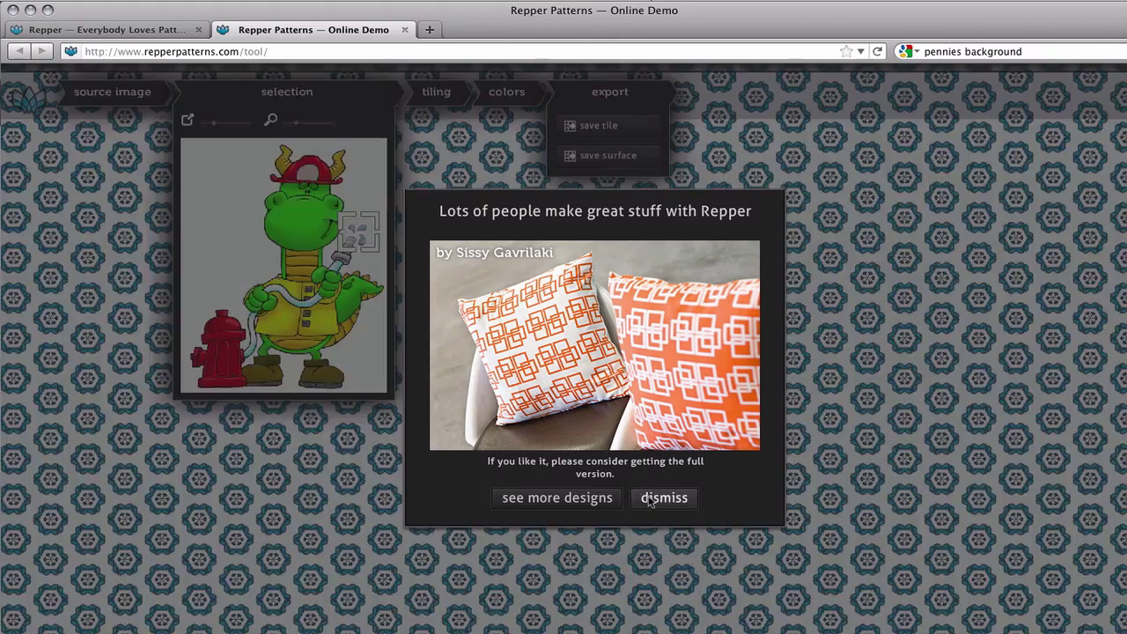
Step: Dismiss the promotional pop-ups about buying the full version and return to the pattern workspace
left_click(652, 497)
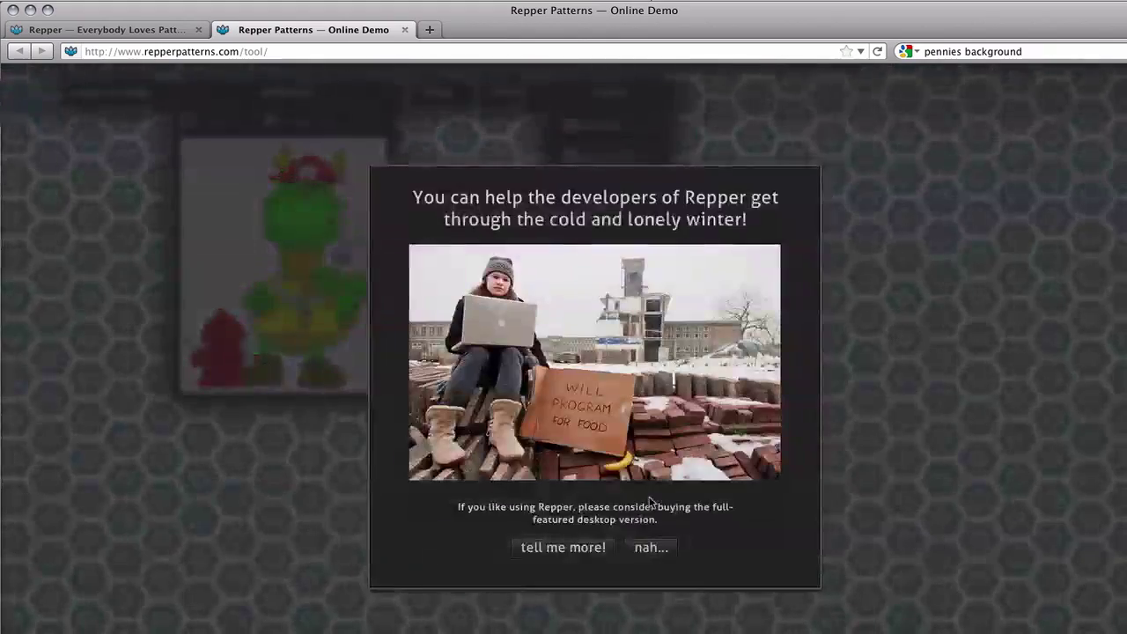
left_click(638, 549)
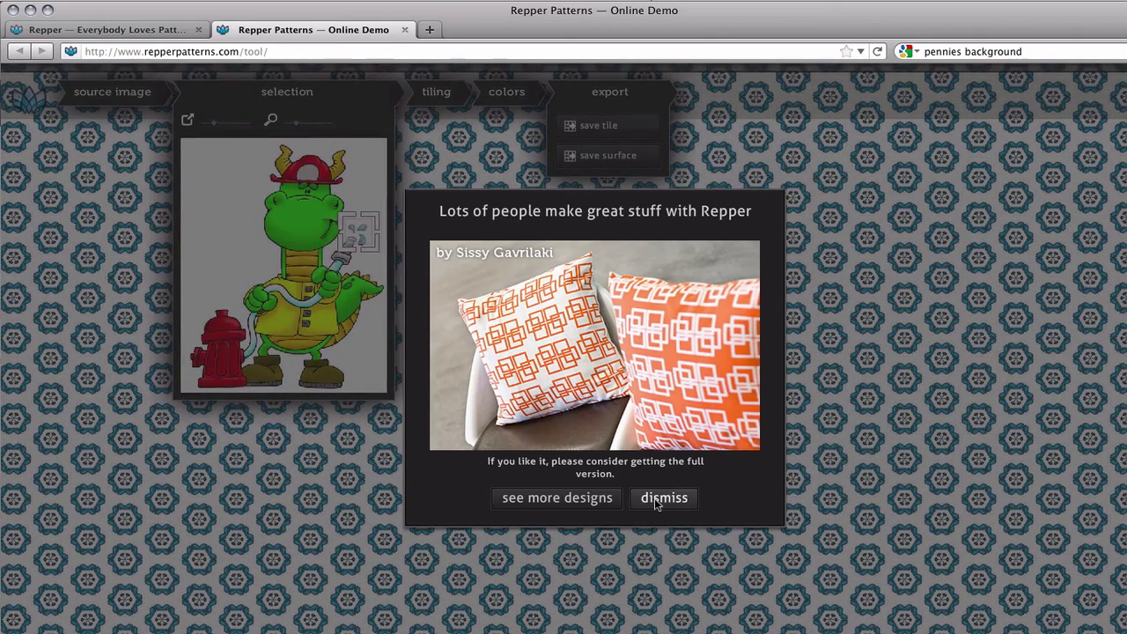
left_click(652, 502)
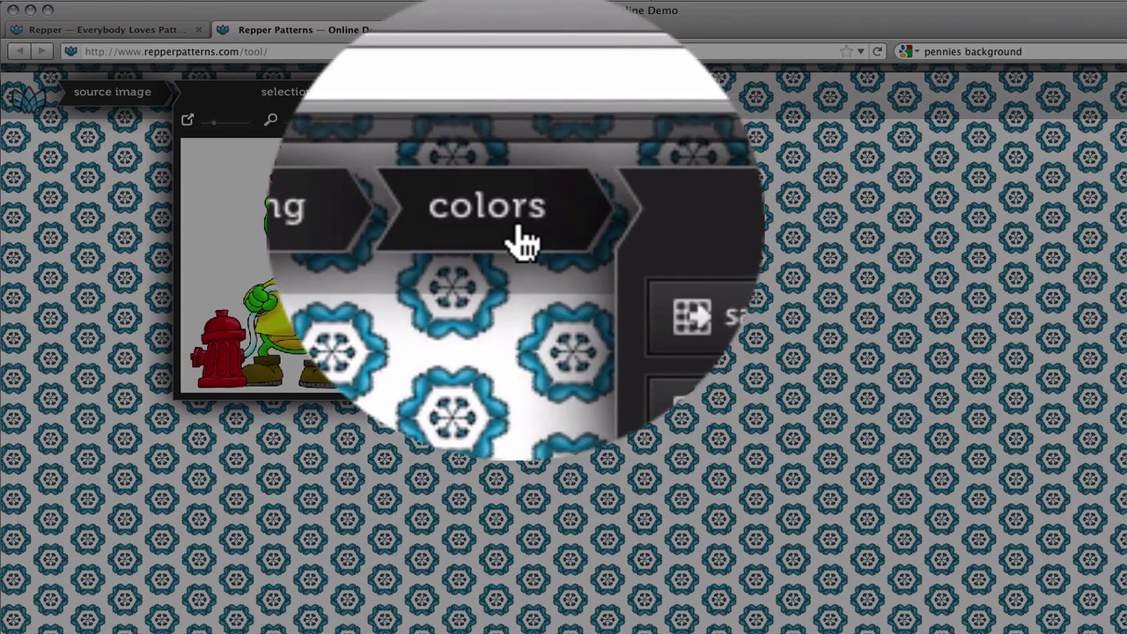
Step: Try the faded, B & W, vintage, contrast, funky and midnight color presets on the water-drop pattern
left_click(519, 236)
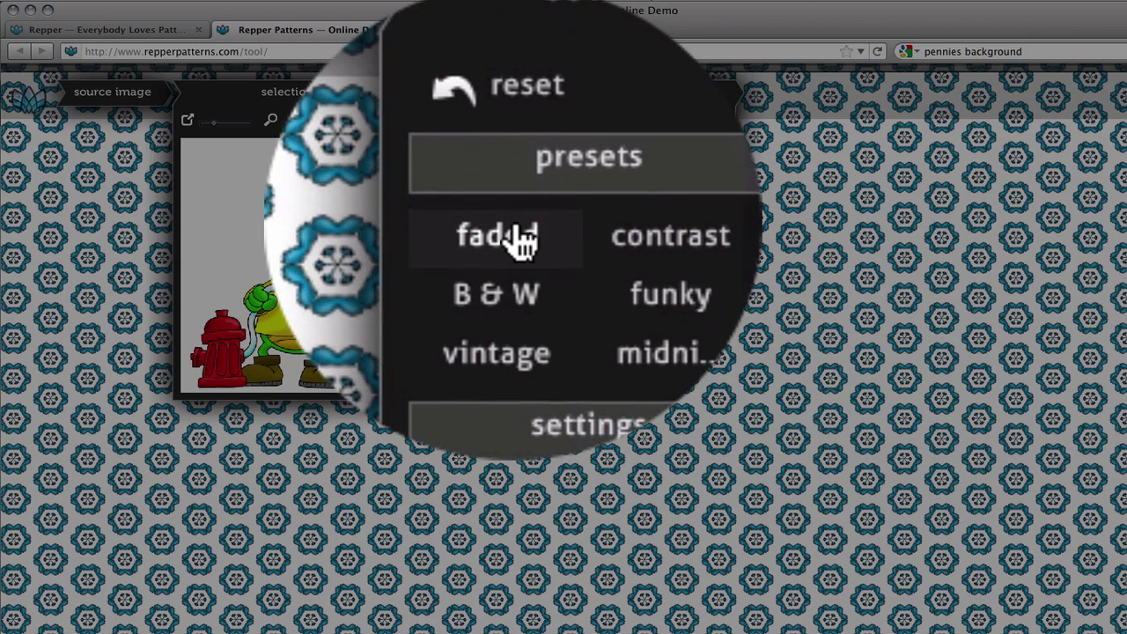
left_click(520, 237)
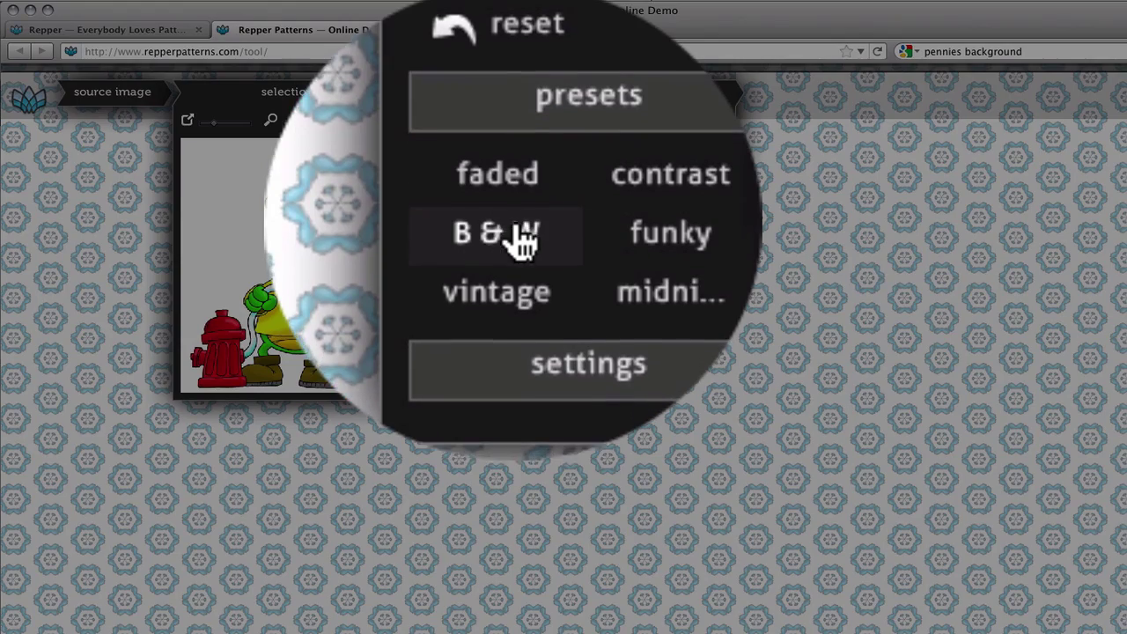
left_click(520, 245)
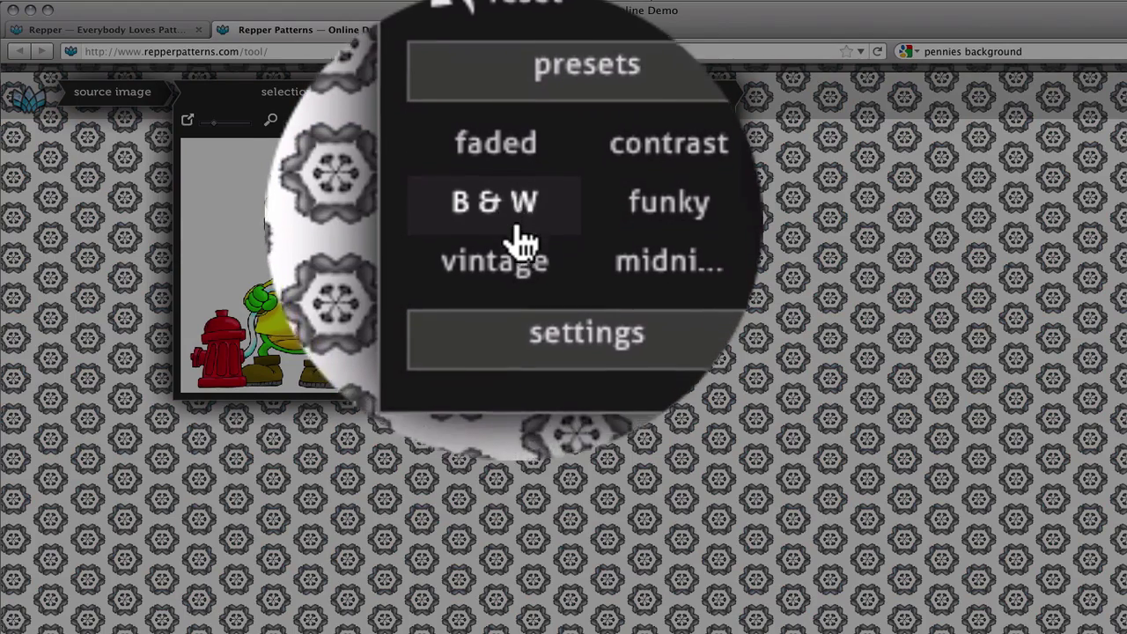
left_click(513, 205)
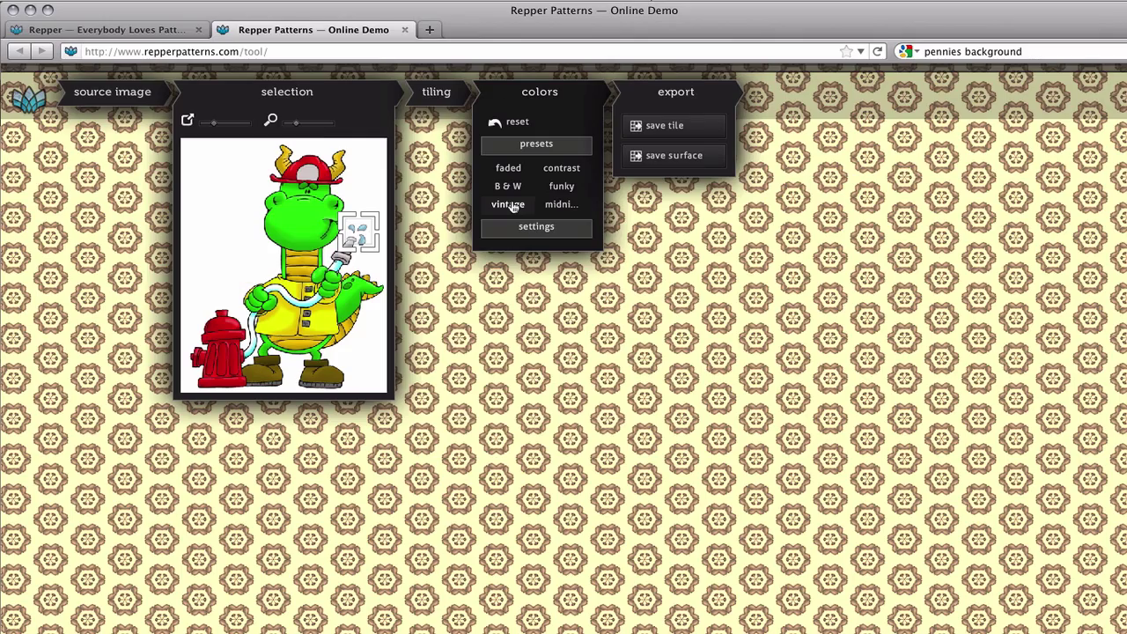
left_click(560, 185)
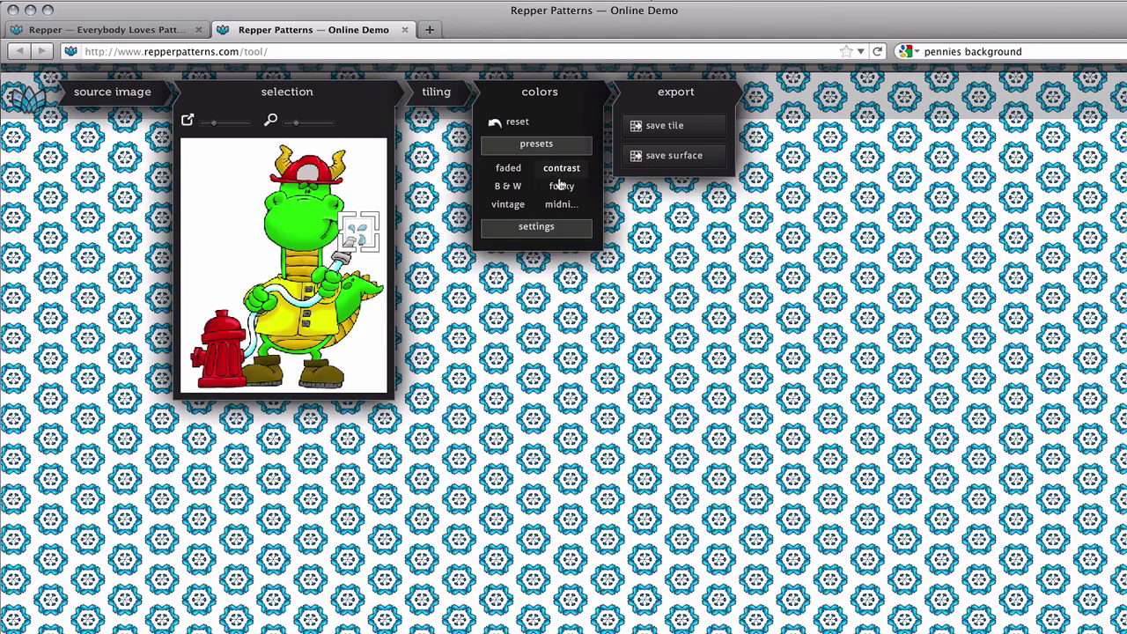
left_click(562, 188)
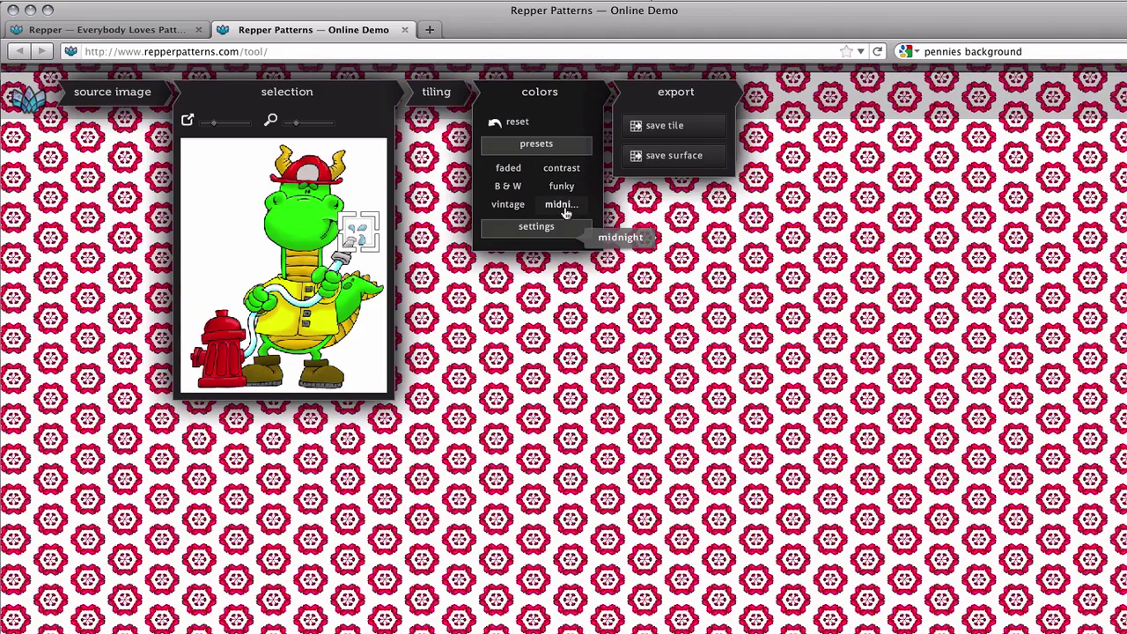
left_click(565, 210)
Step: Expand the color settings, apply the vintage preset to the pattern, and collapse the colors and export sections
left_click(556, 227)
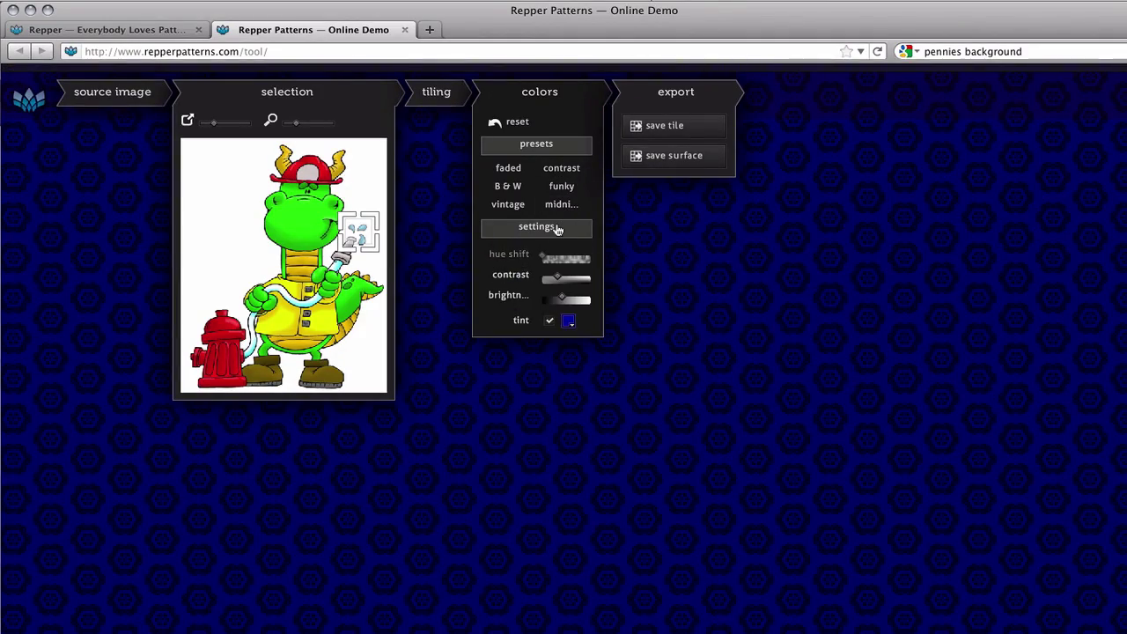
left_click(516, 204)
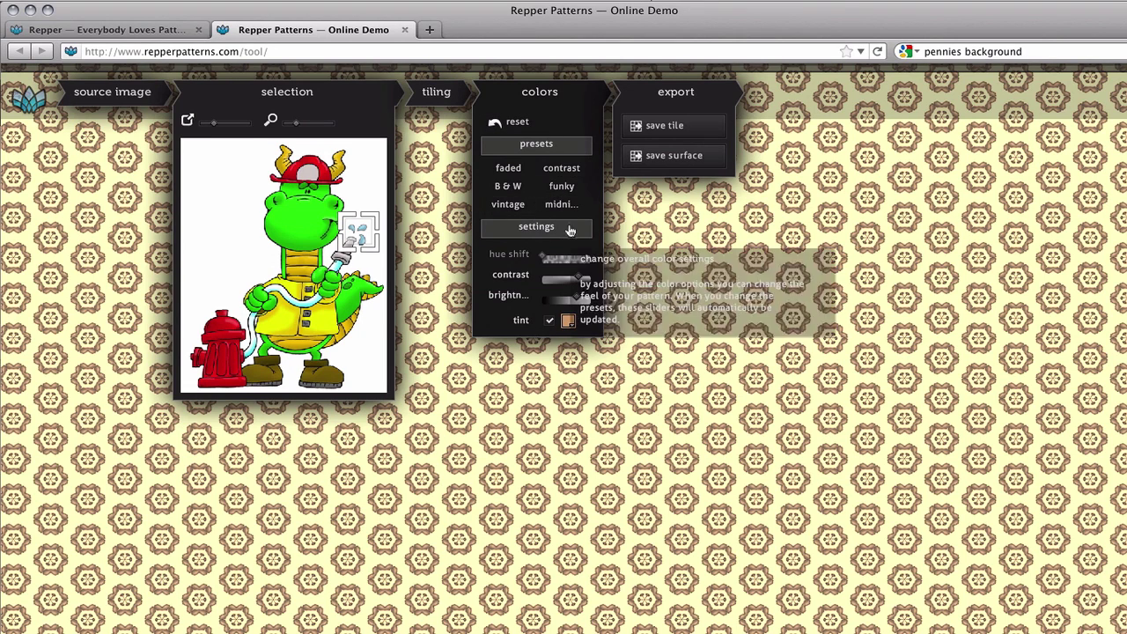
left_click(565, 93)
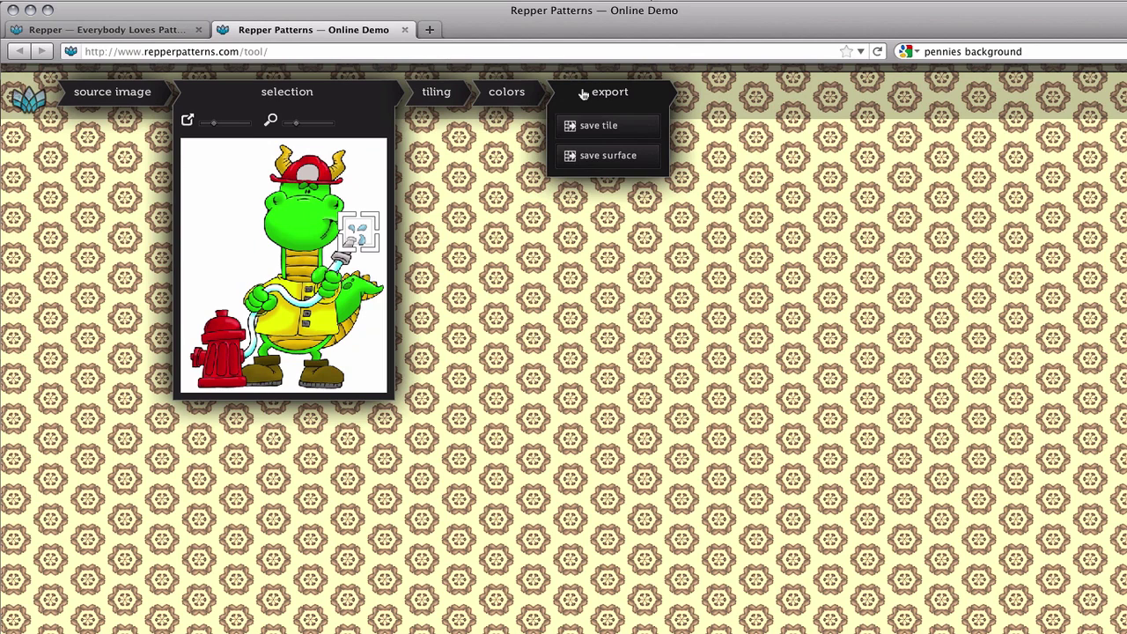
left_click(583, 93)
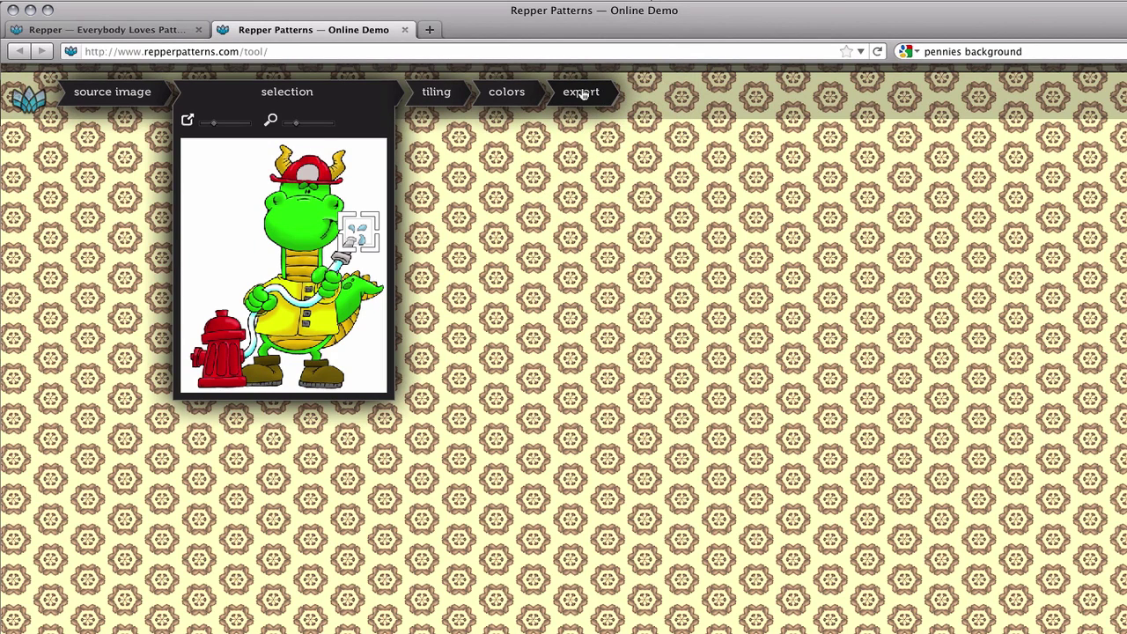